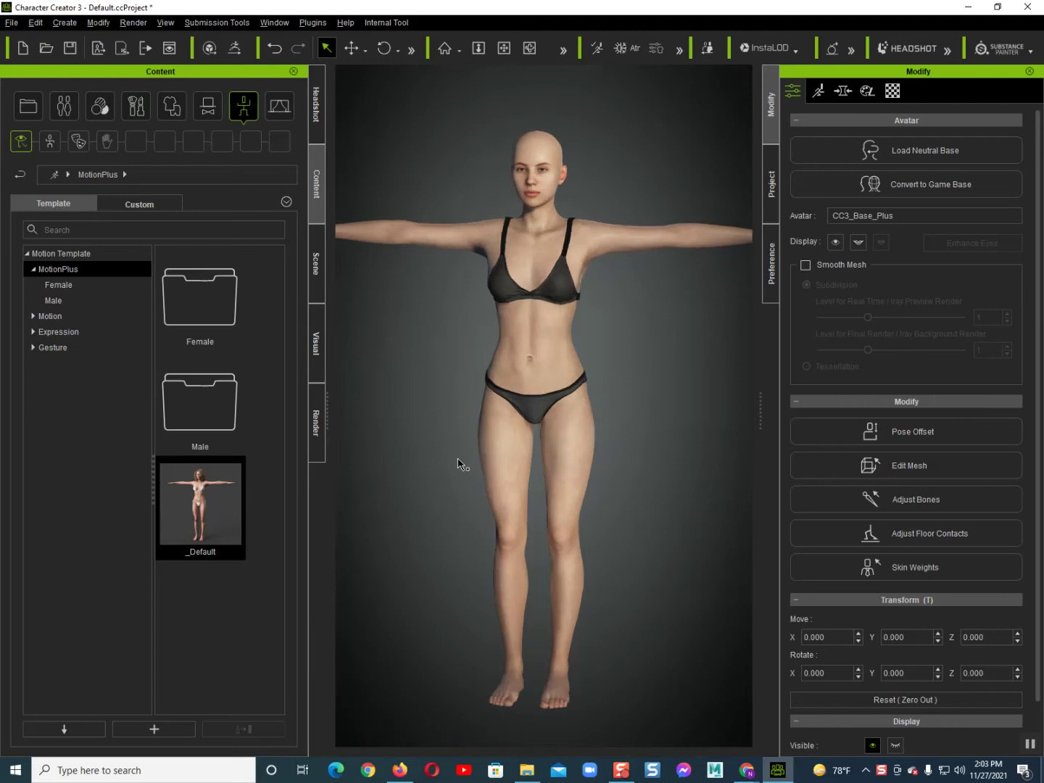
Step: Select the default bald female character and frame a close-up of her face
click(526, 435)
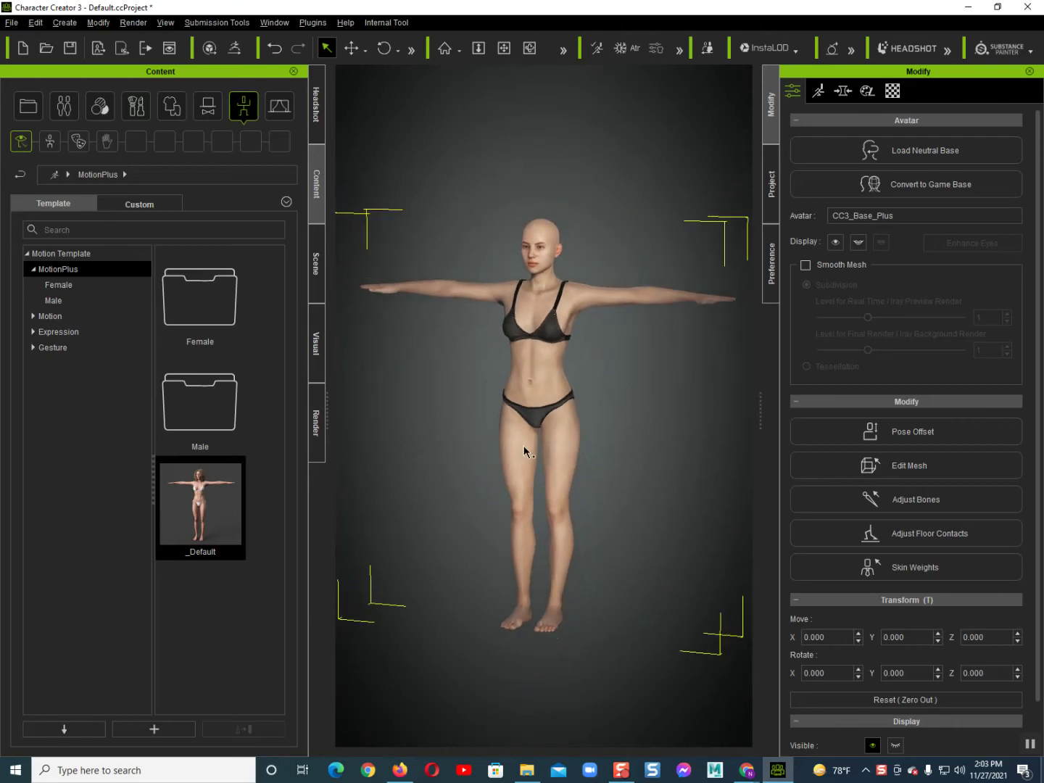
mouse_move(526, 451)
right_down()
mouse_move(623, 468)
mouse_move(530, 450)
mouse_move(439, 352)
mouse_move(382, 354)
mouse_move(602, 368)
right_up()
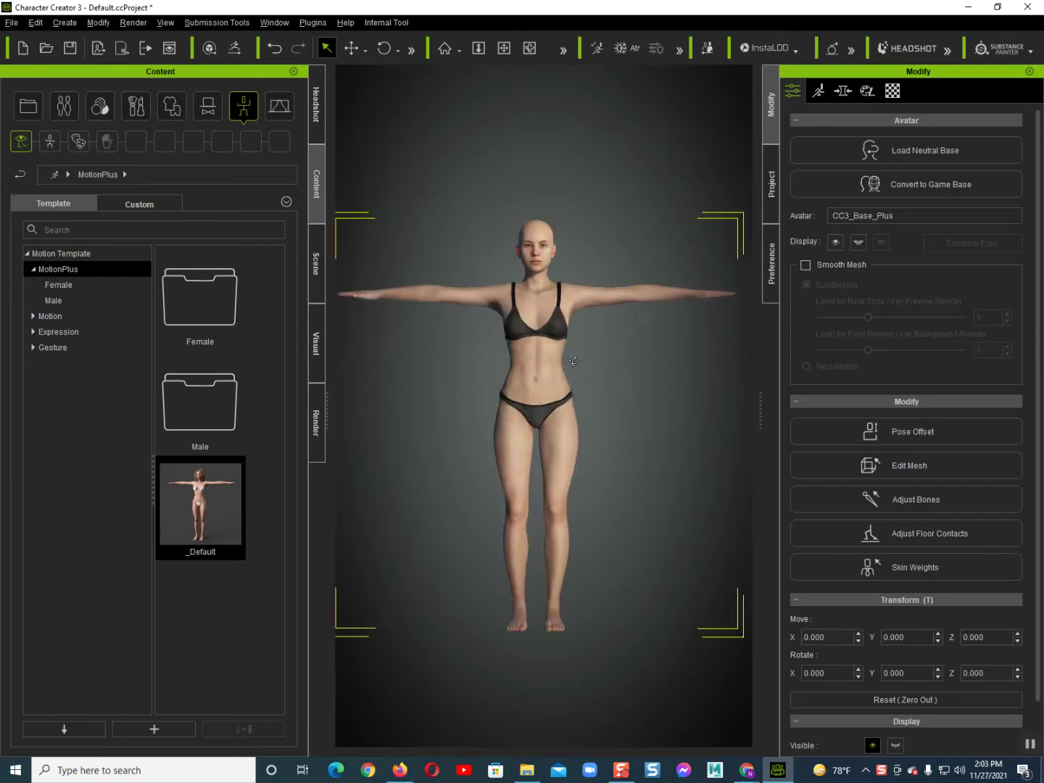
key(f)
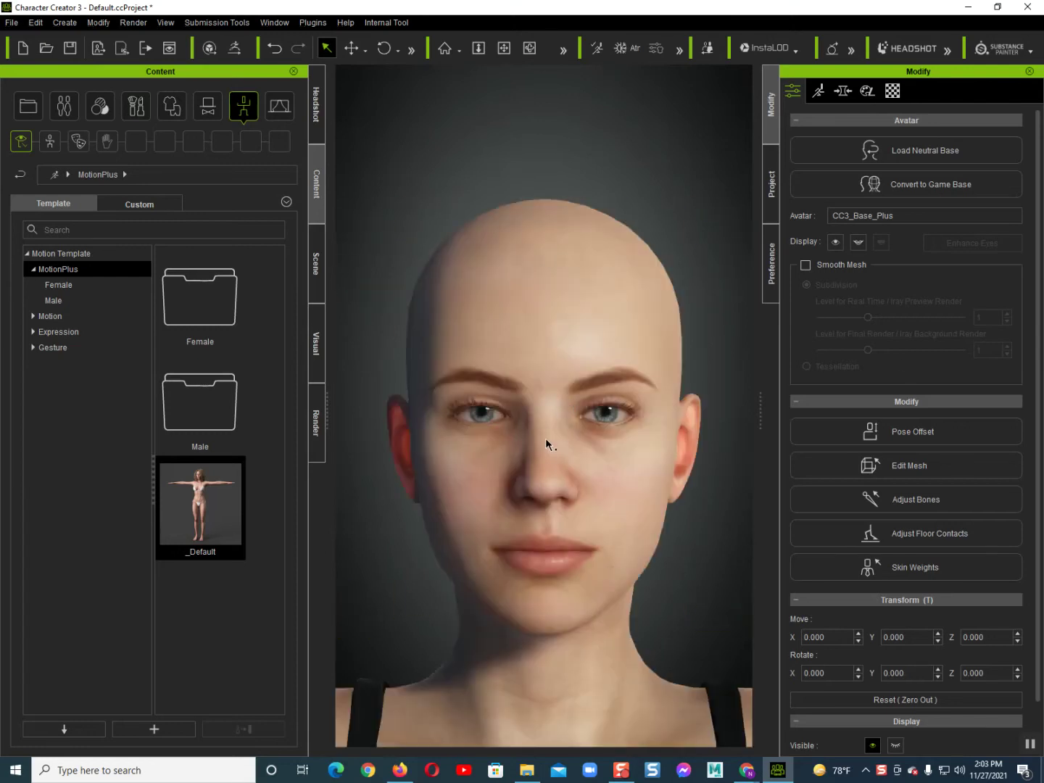
scroll(540, 464, up, 2)
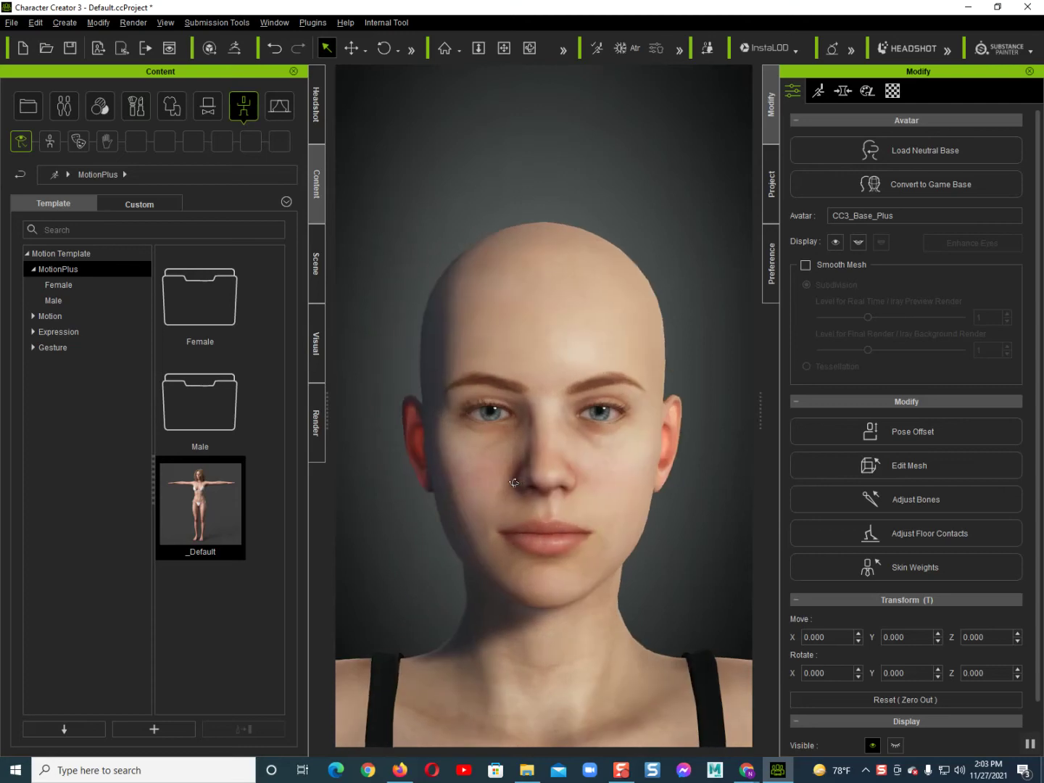
click(322, 132)
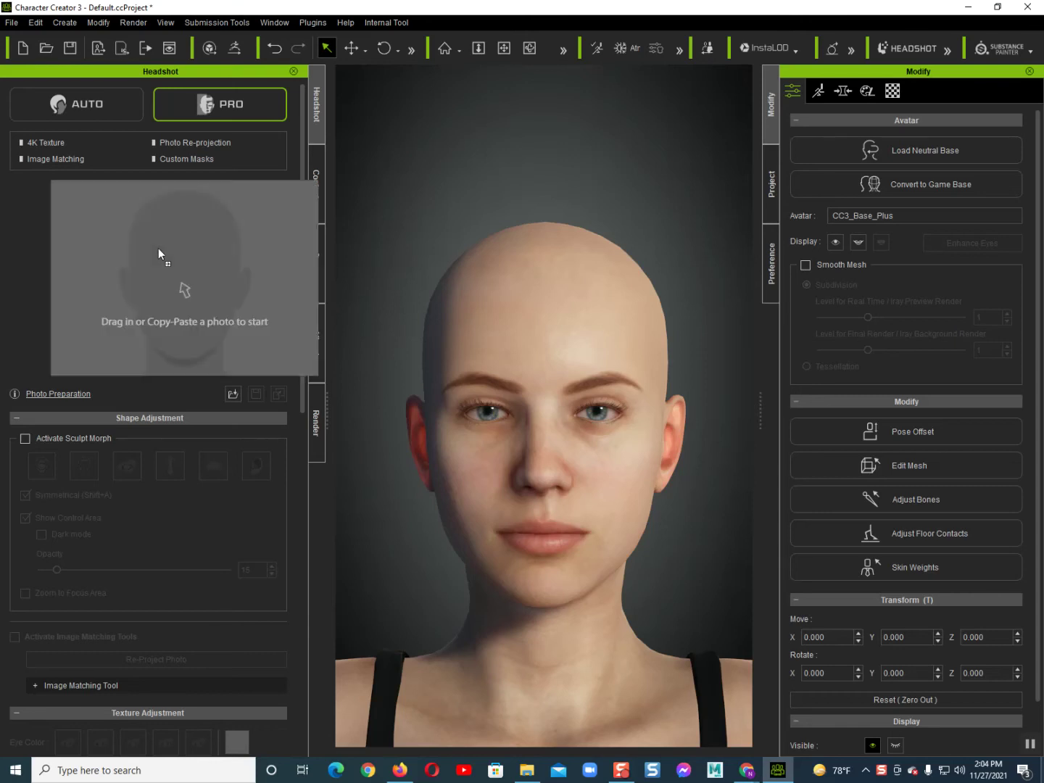
Step: Load the 'grand mother 1' photo, choose Old skin, and generate the head
click(159, 253)
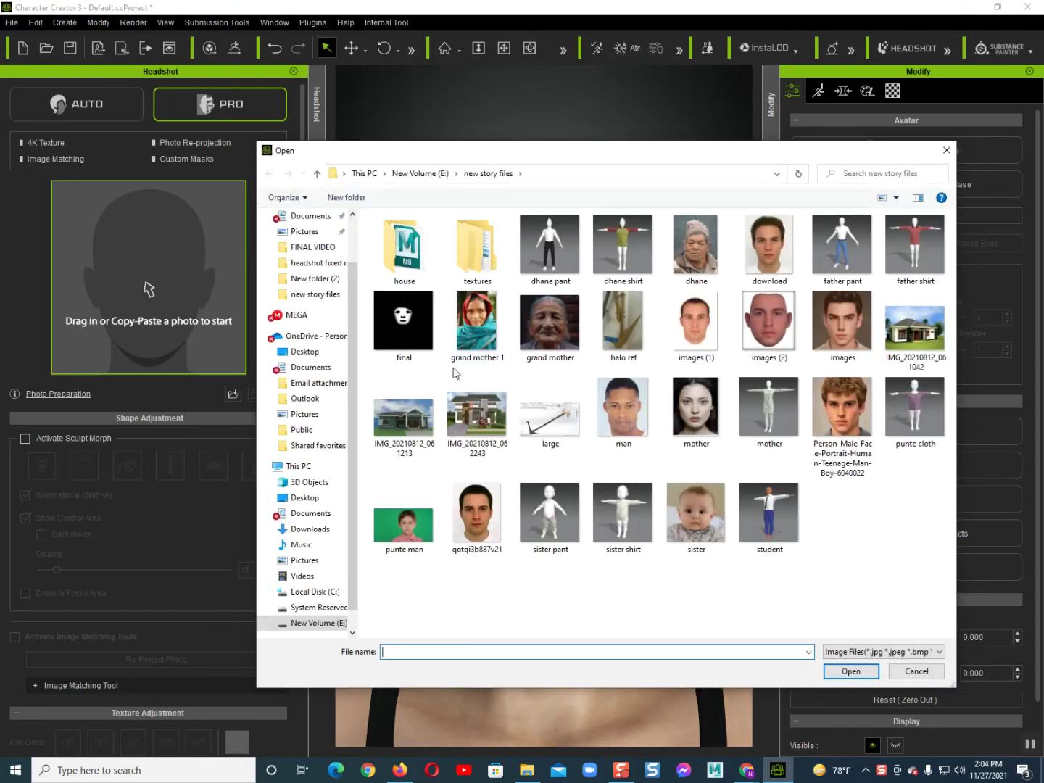
click(467, 328)
double_click(468, 328)
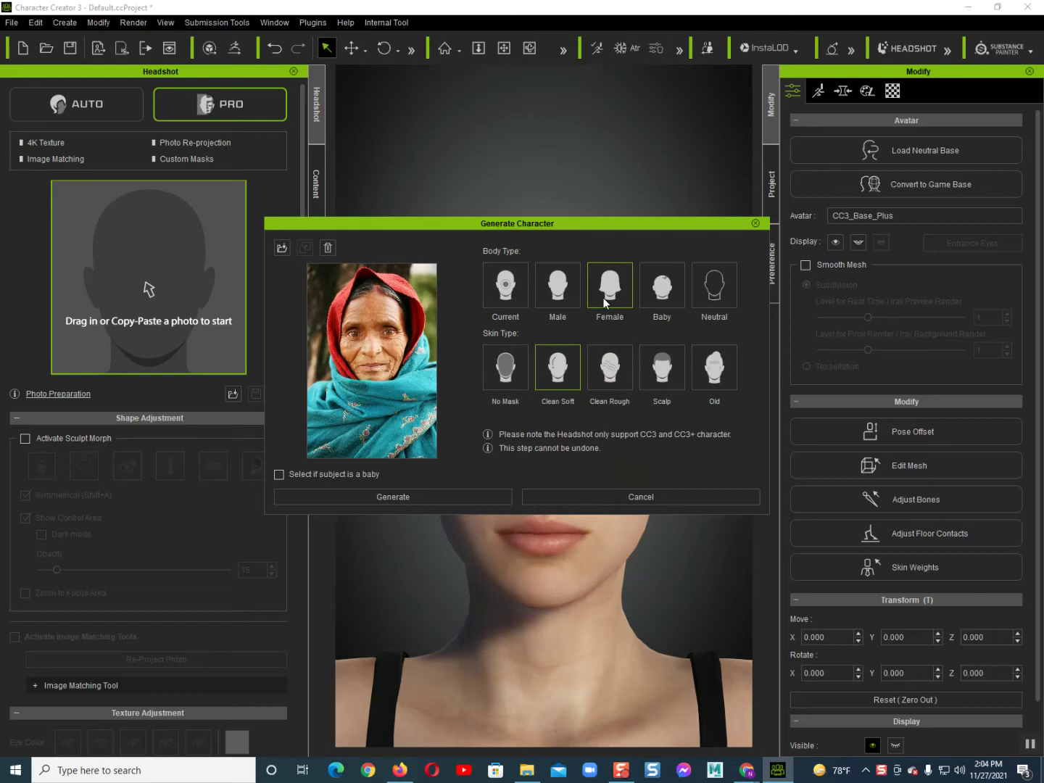
click(716, 388)
click(401, 493)
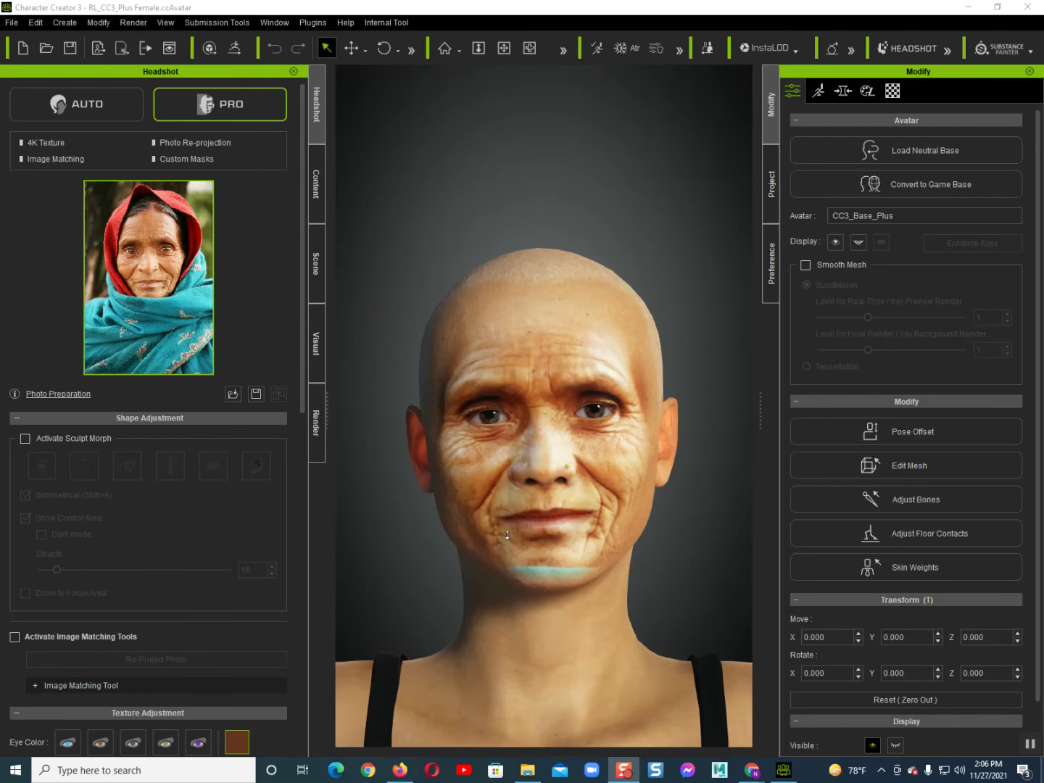
Step: Orbit and zoom around the generated elderly head to inspect its side and three-quarter views
scroll(508, 546, down, 1)
scroll(688, 545, down, 1)
right_drag(687, 545, 716, 548)
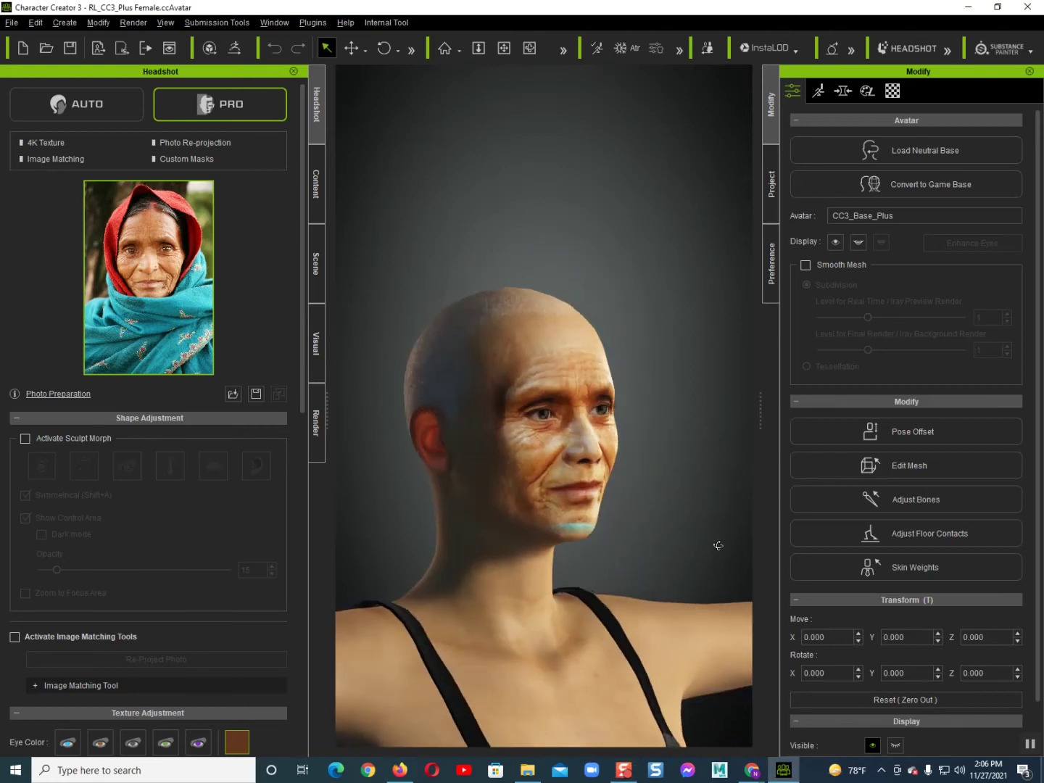
mouse_move(464, 506)
right_down()
mouse_move(424, 512)
mouse_move(771, 501)
mouse_move(423, 495)
mouse_move(557, 493)
right_up()
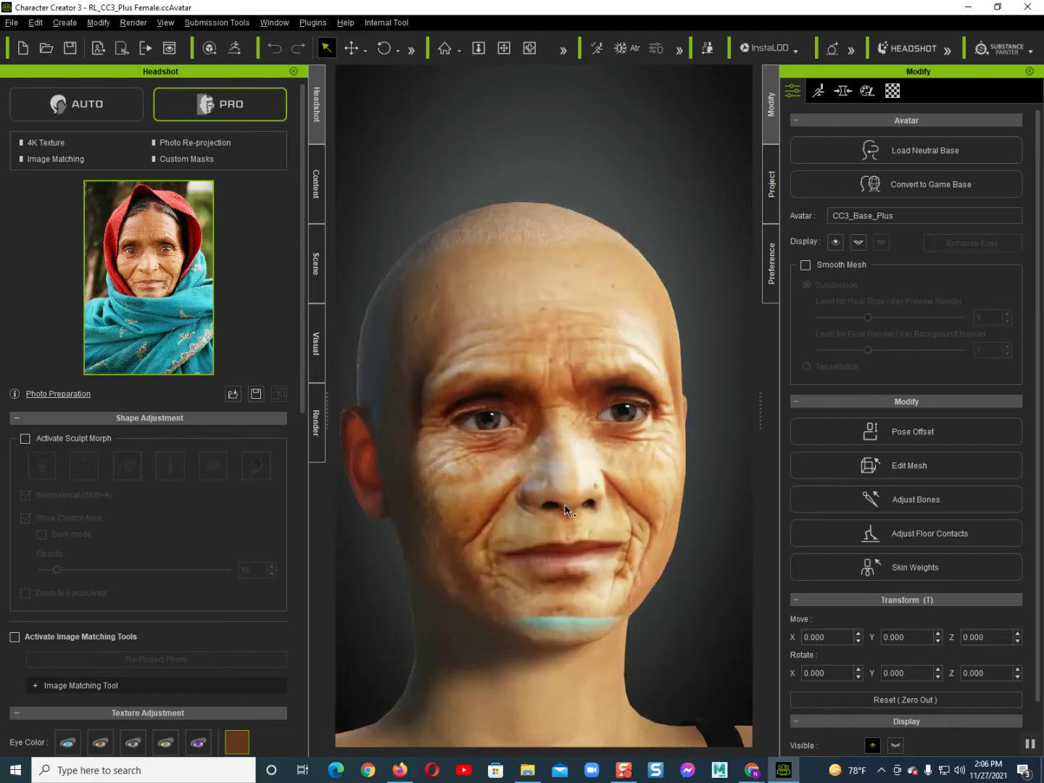
scroll(557, 490, up, 6)
scroll(558, 483, down, 5)
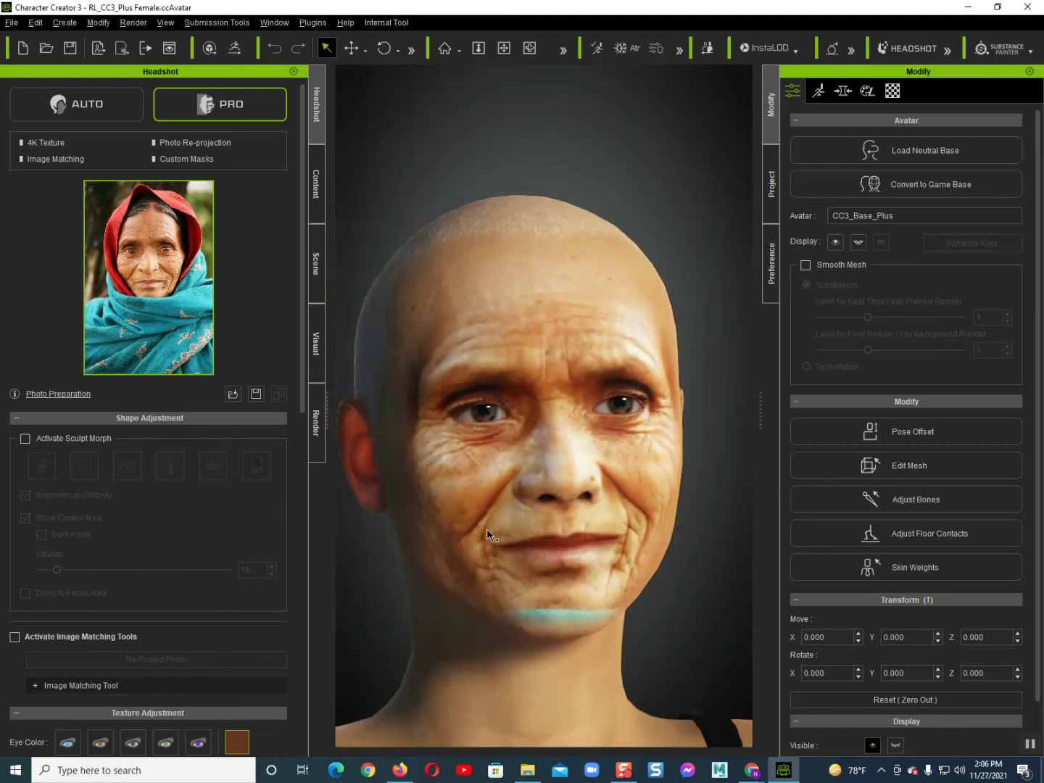
mouse_move(489, 527)
right_down()
mouse_move(640, 534)
mouse_move(589, 603)
mouse_move(598, 578)
mouse_move(573, 580)
right_up()
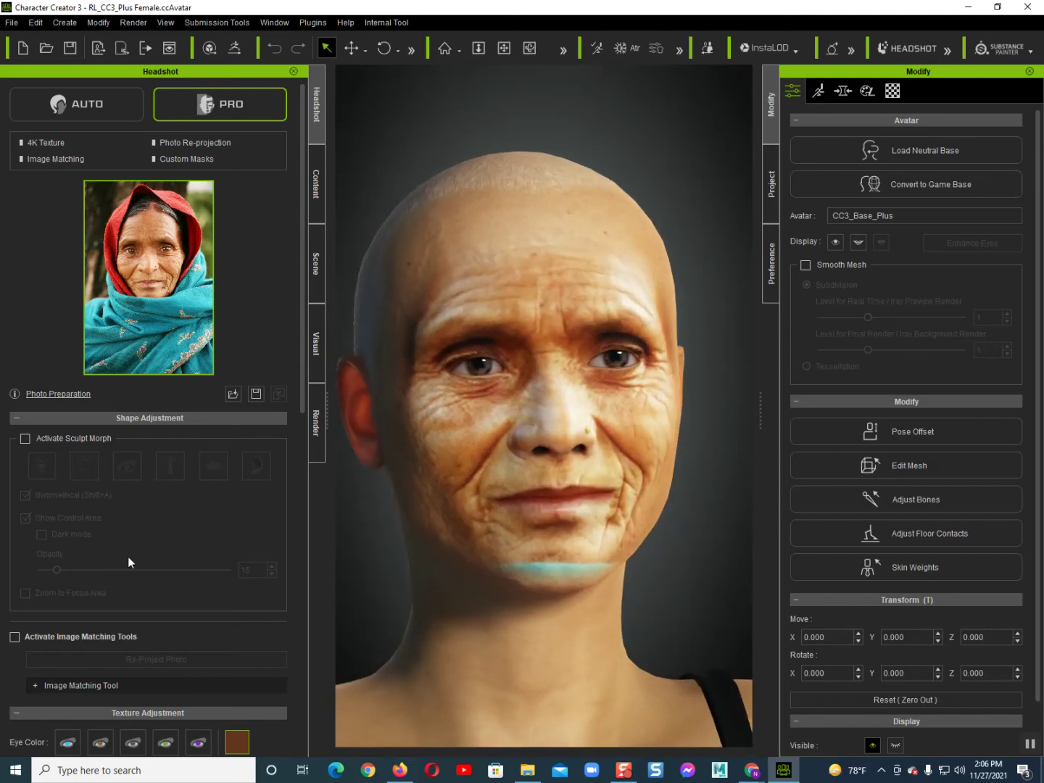
scroll(105, 588, down, 5)
scroll(107, 616, down, 2)
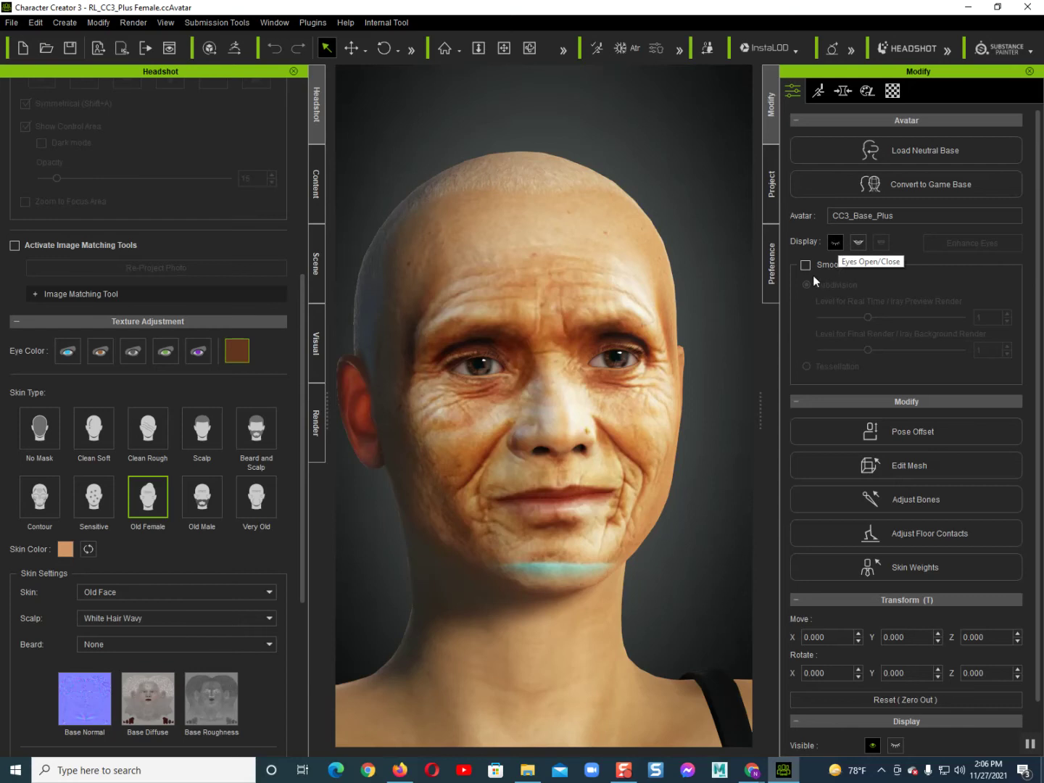
click(833, 245)
Step: Orbit the eyes-closed head from several angles back to a front view
mouse_move(638, 421)
right_down()
mouse_move(531, 396)
mouse_move(662, 536)
mouse_move(590, 492)
right_up()
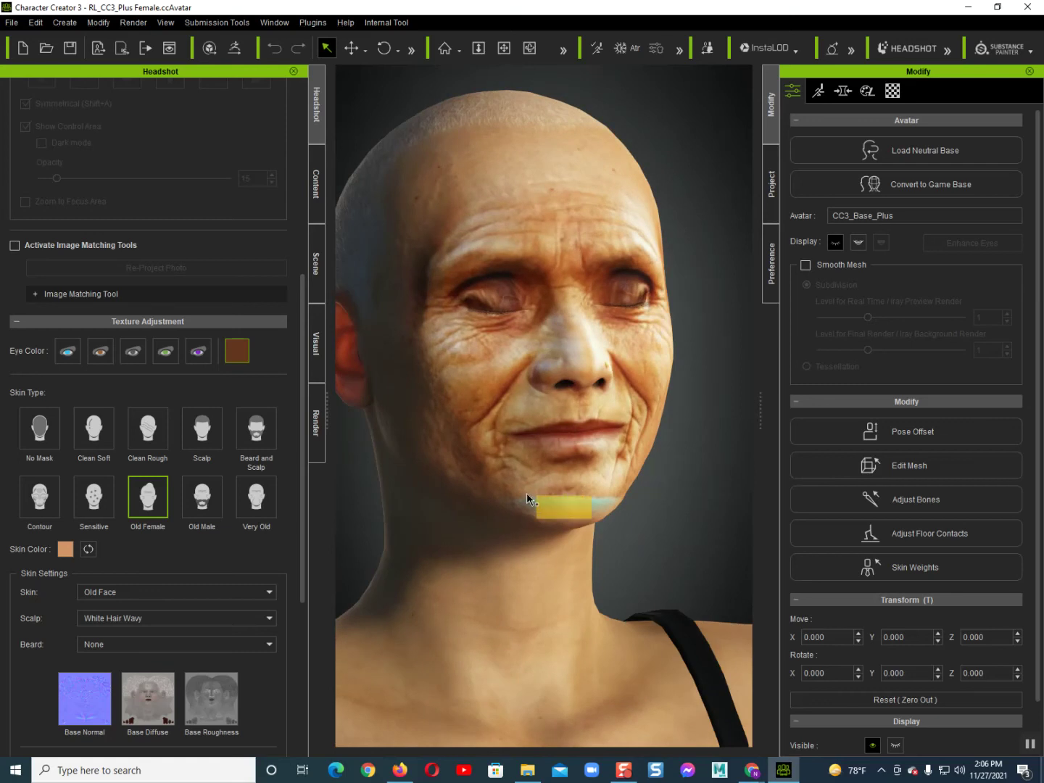
mouse_move(595, 531)
right_down()
mouse_move(534, 496)
mouse_move(534, 534)
right_up()
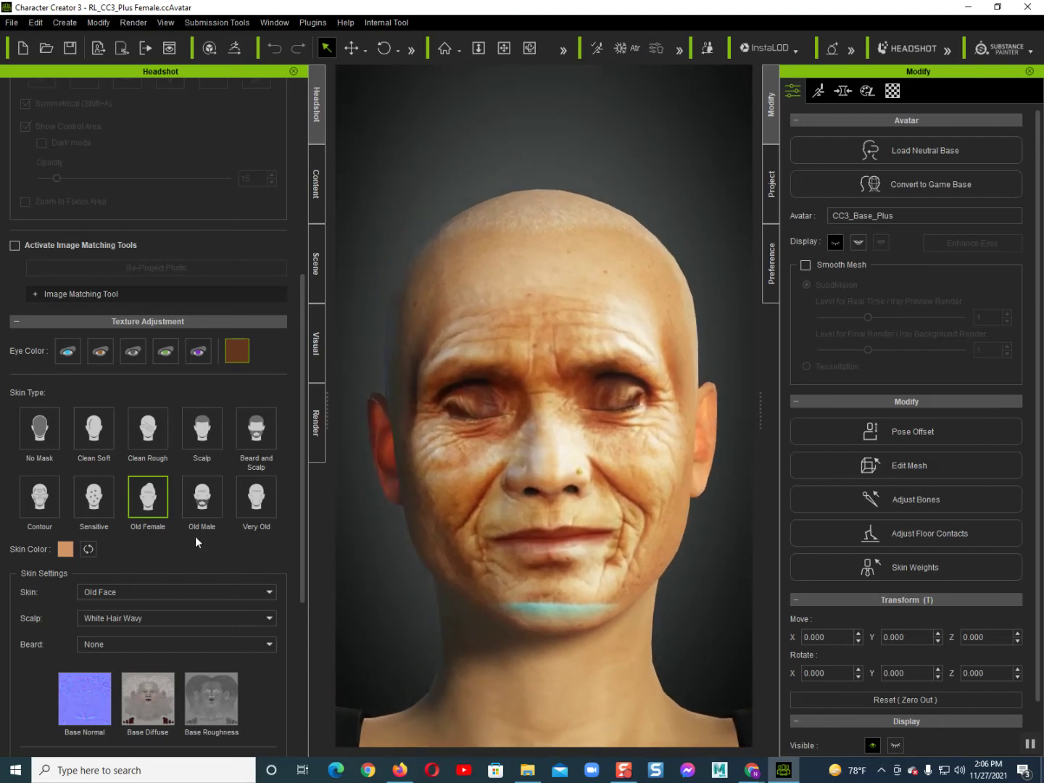
scroll(188, 427, up, 5)
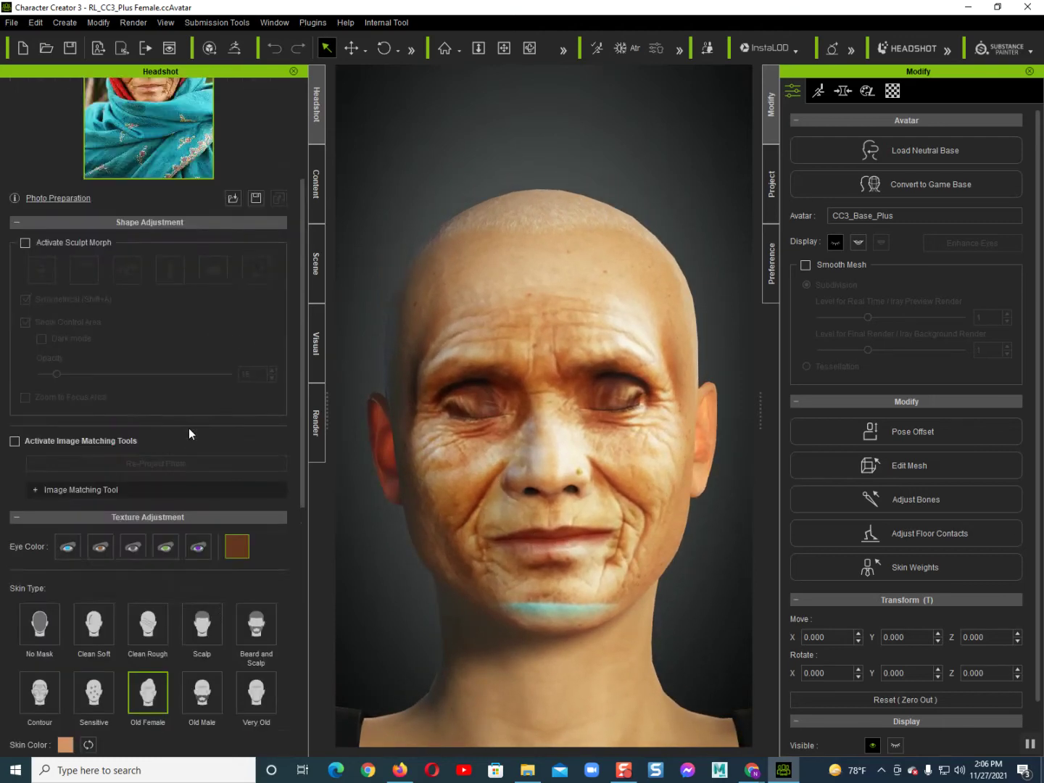
scroll(189, 428, up, 5)
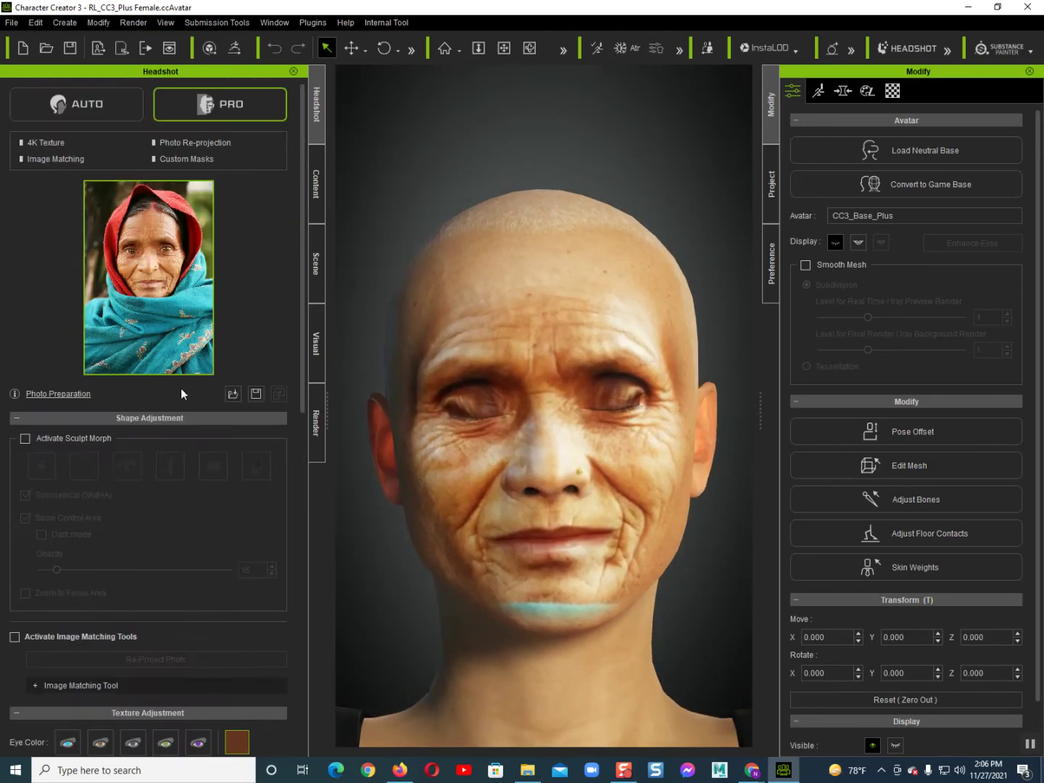
Step: Switch Headshot to Auto mode, choose Old skin, and regenerate the head from the photo
click(107, 107)
click(500, 412)
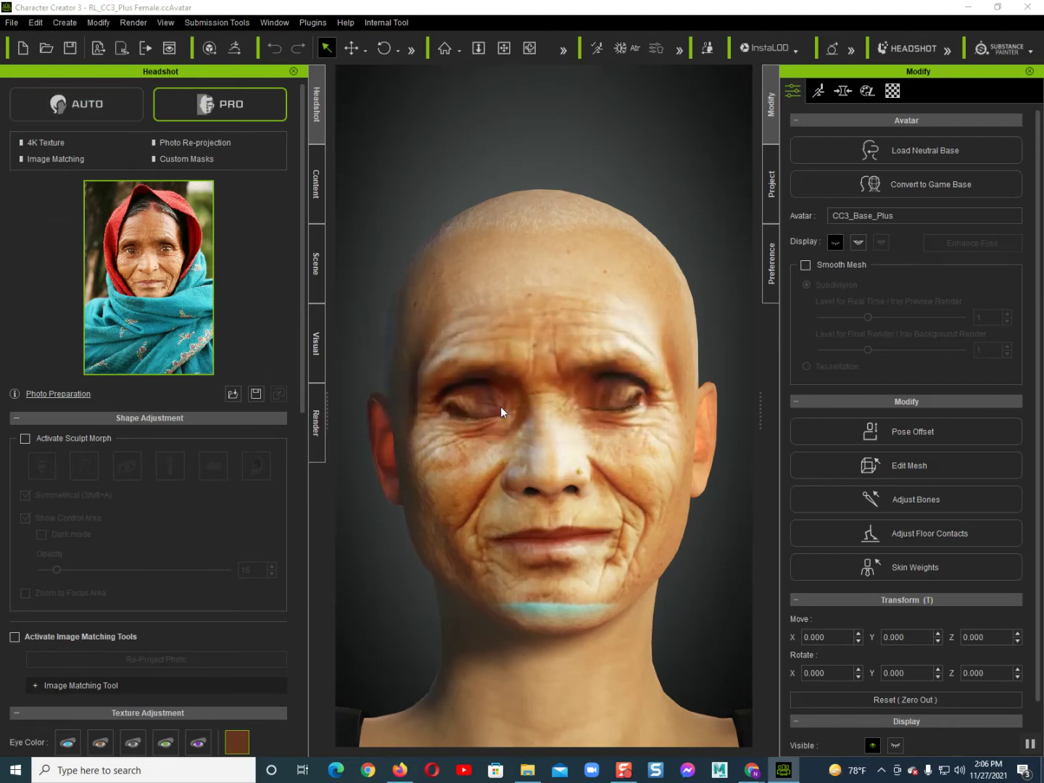
click(728, 388)
click(429, 496)
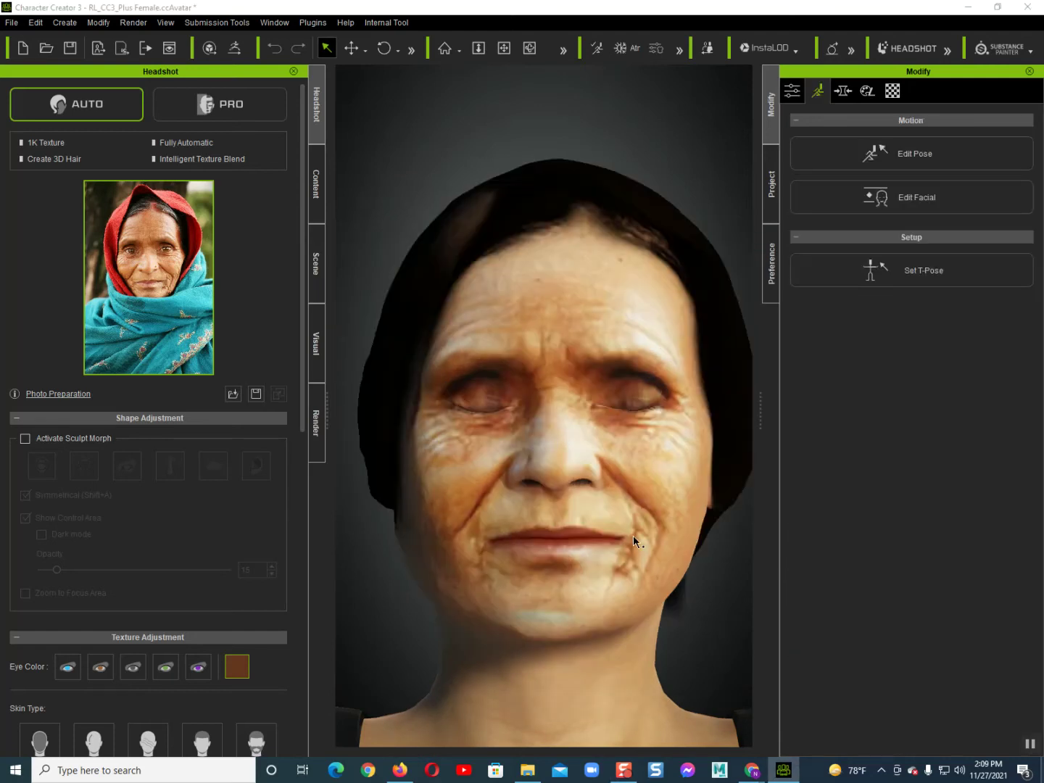
Step: Orbit to a front view and delete the generated hair, leaving her bald
scroll(633, 517, down, 10)
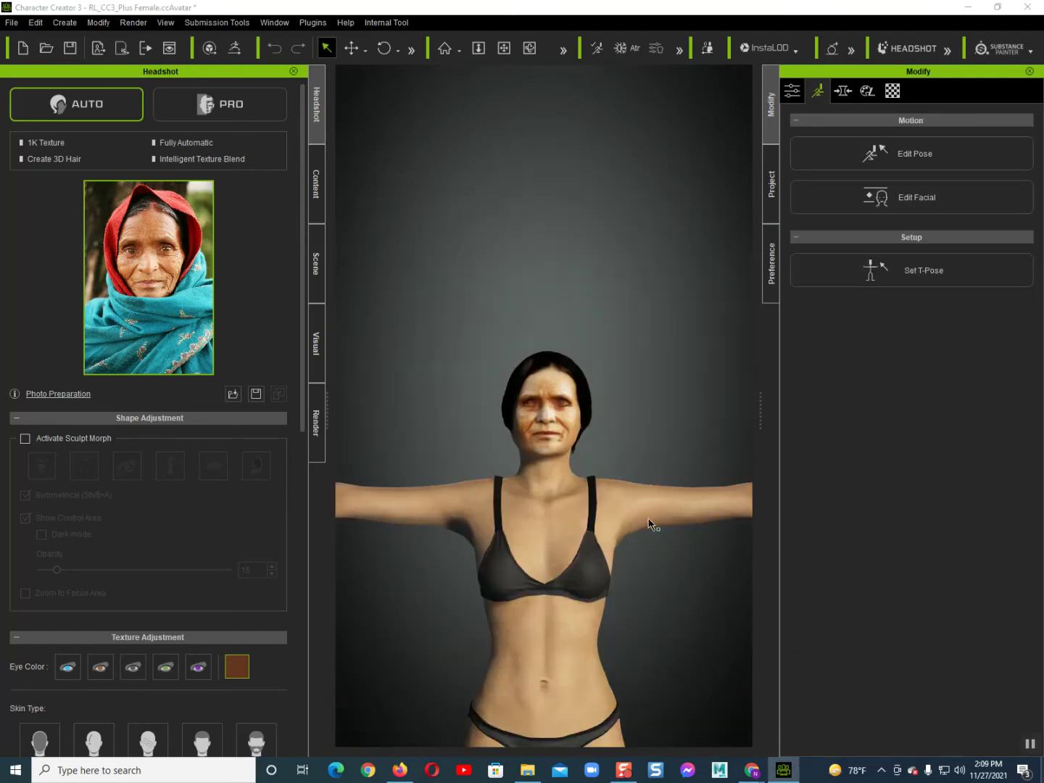
right_drag(649, 523, 598, 458)
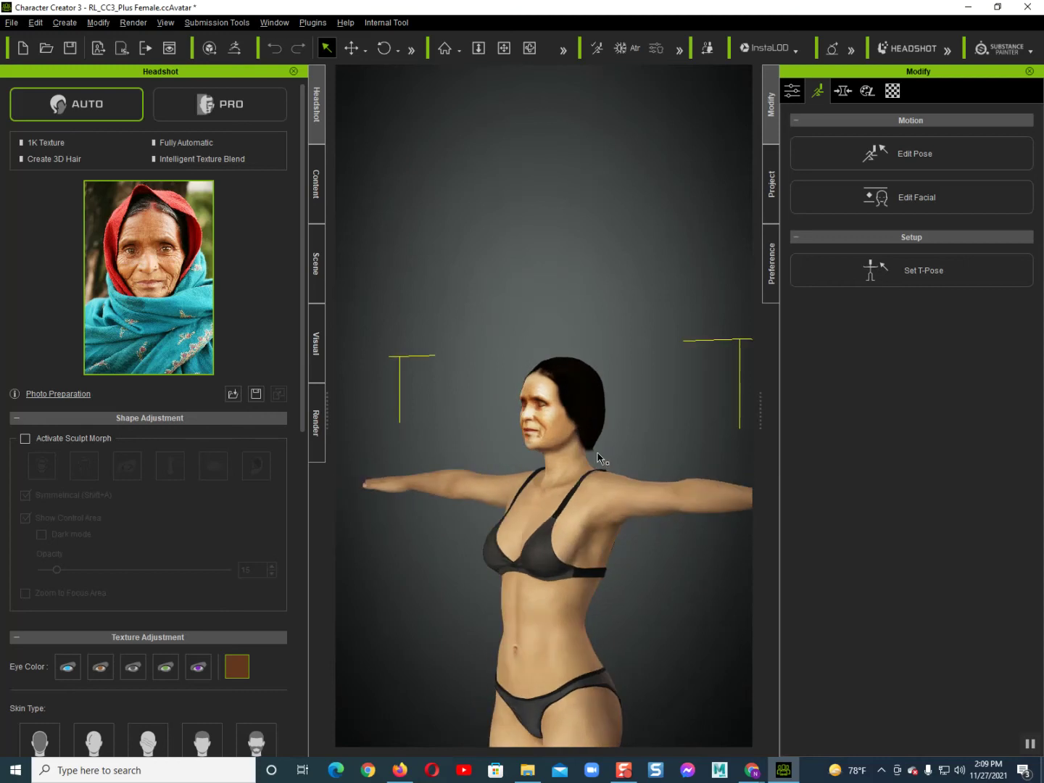
scroll(597, 459, up, 5)
mouse_move(599, 455)
right_down()
mouse_move(553, 529)
mouse_move(526, 549)
mouse_move(578, 534)
mouse_move(567, 566)
right_up()
middle_drag(566, 565, 558, 608)
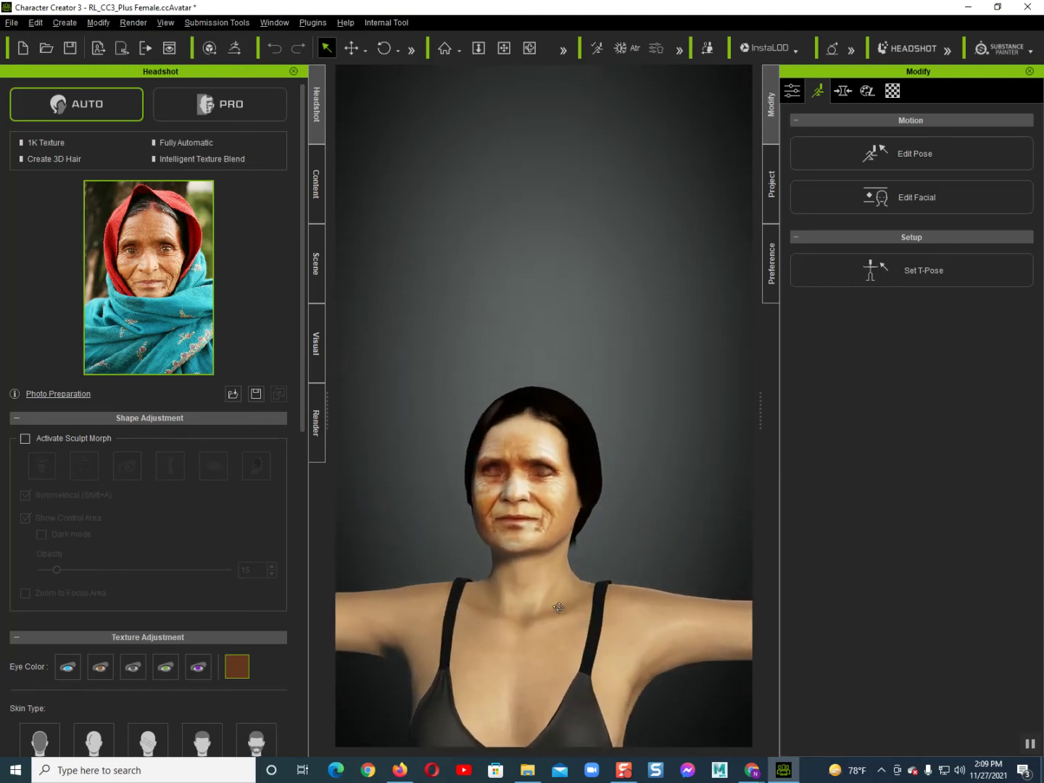
click(597, 441)
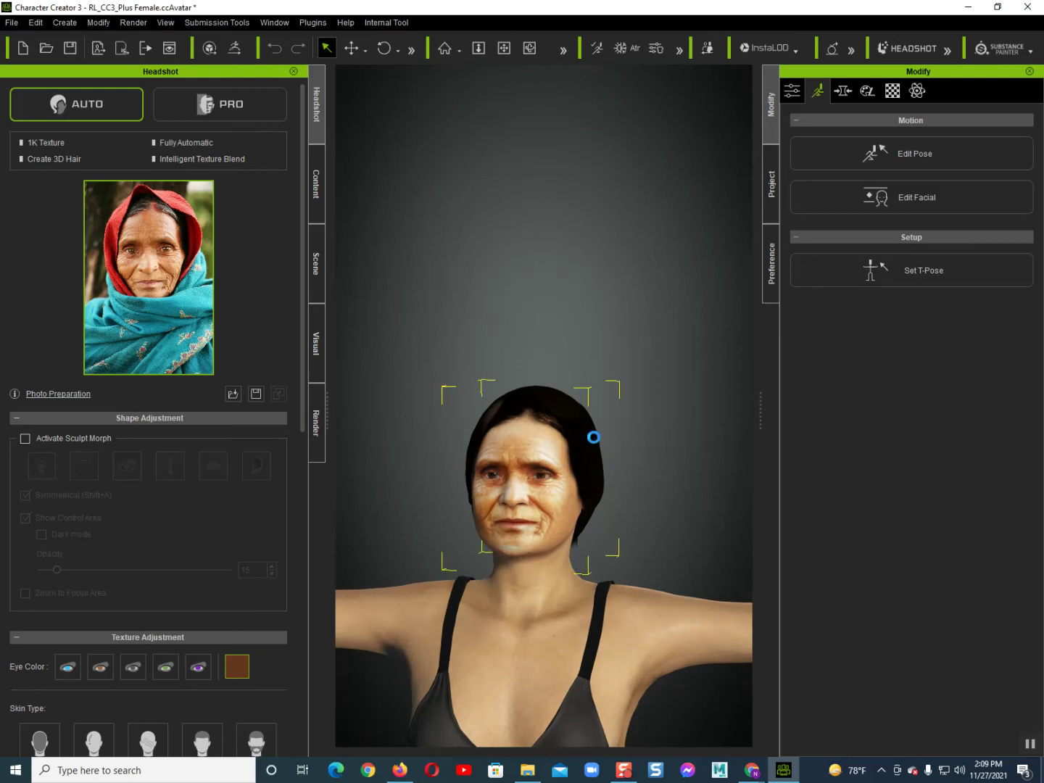
key(Delete)
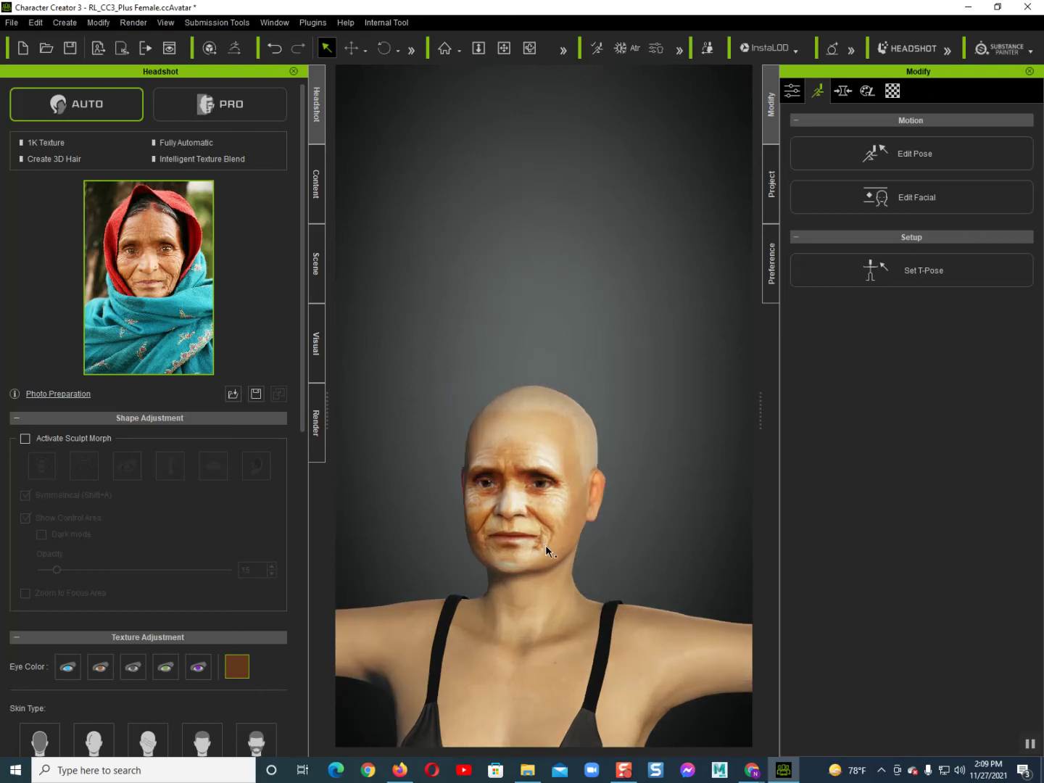
Step: Zoom and pan to frame the top of the bald wrinkled head
scroll(546, 552, up, 2)
scroll(546, 552, up, 2)
scroll(545, 552, down, 2)
scroll(461, 512, up, 2)
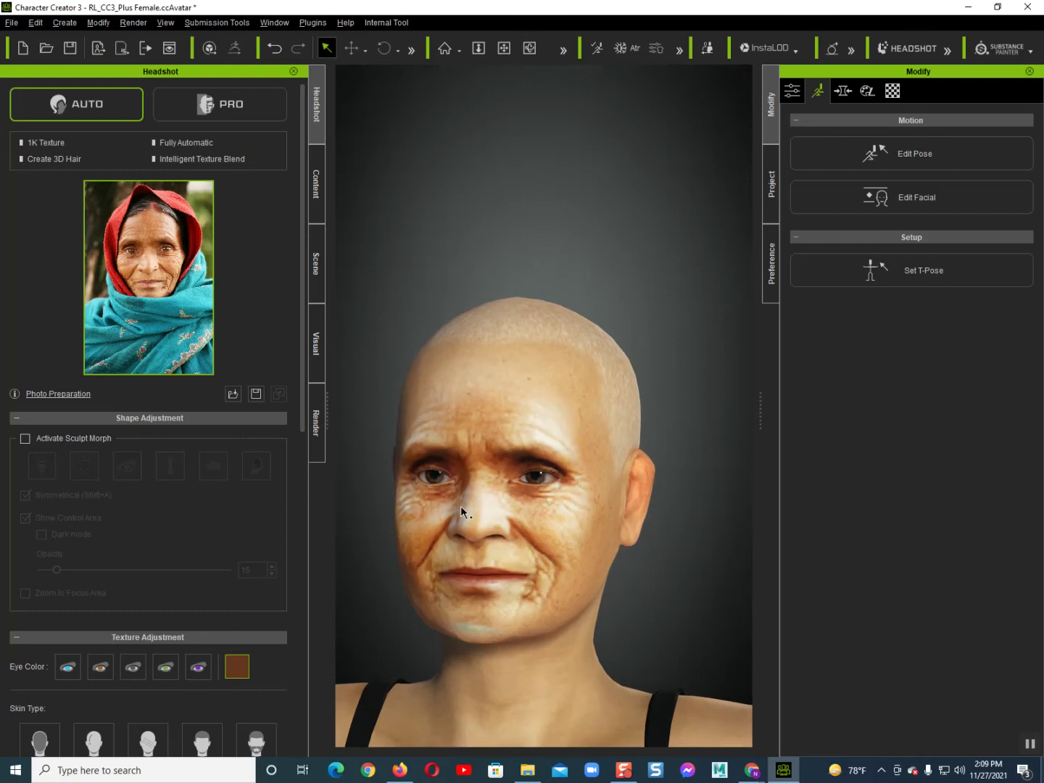
scroll(512, 544, up, 2)
scroll(597, 338, up, 2)
scroll(534, 552, up, 2)
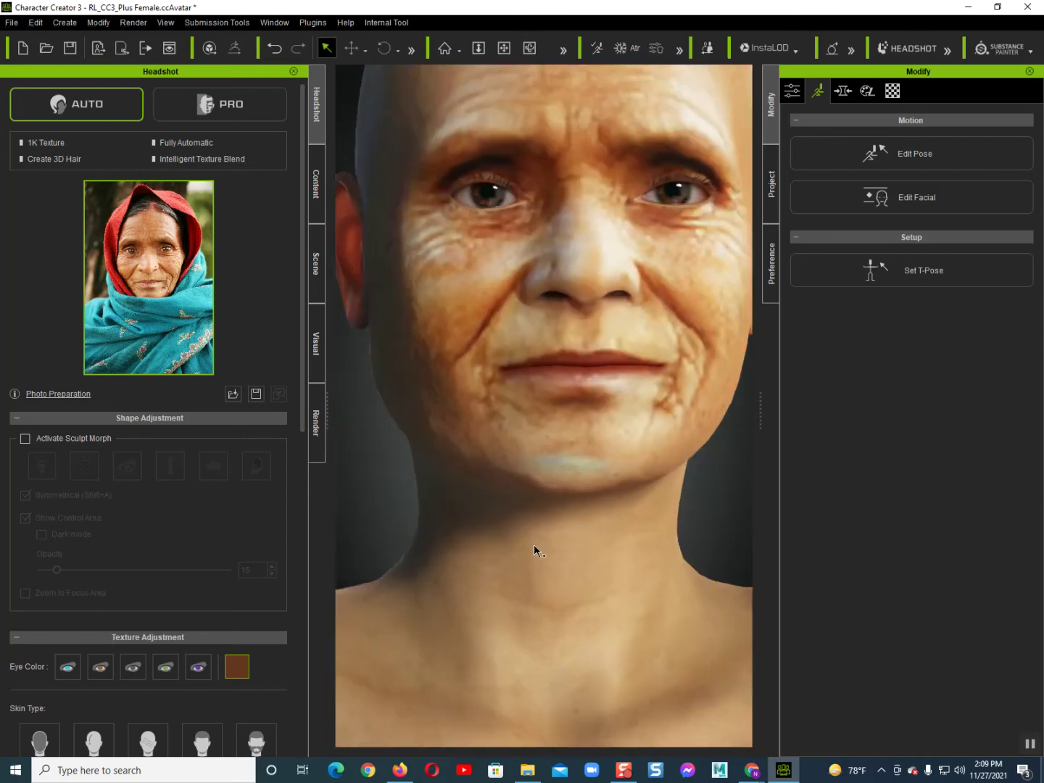
middle_drag(611, 409, 598, 653)
scroll(508, 464, down, 1)
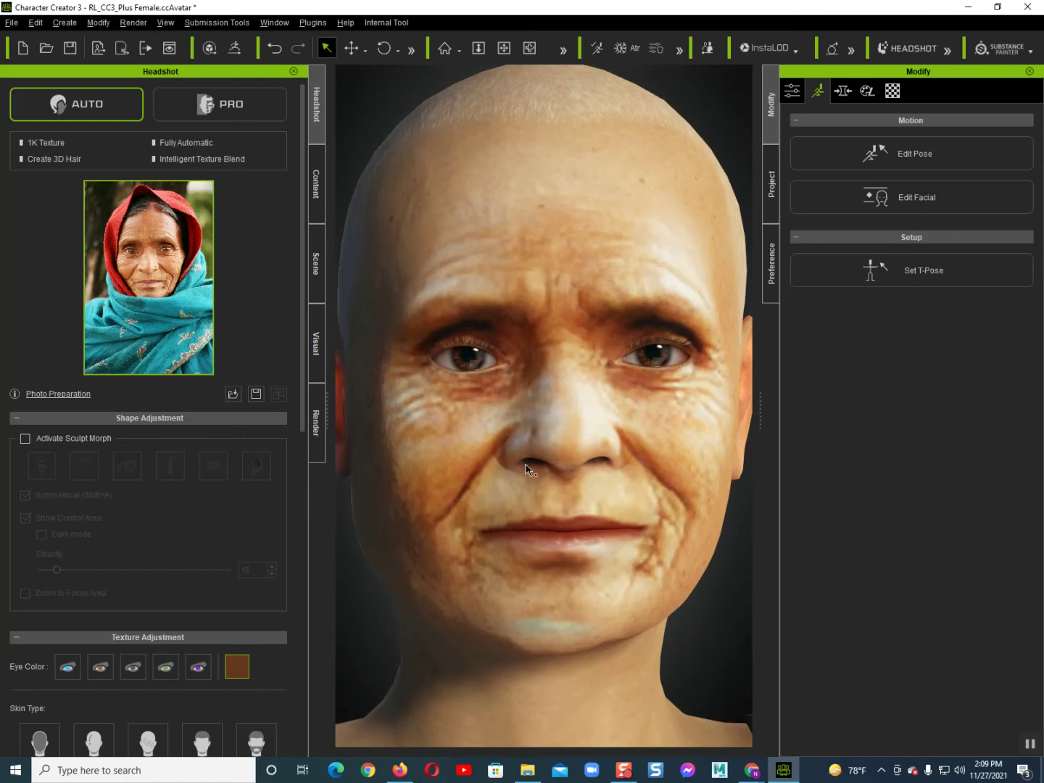
scroll(648, 343, up, 1)
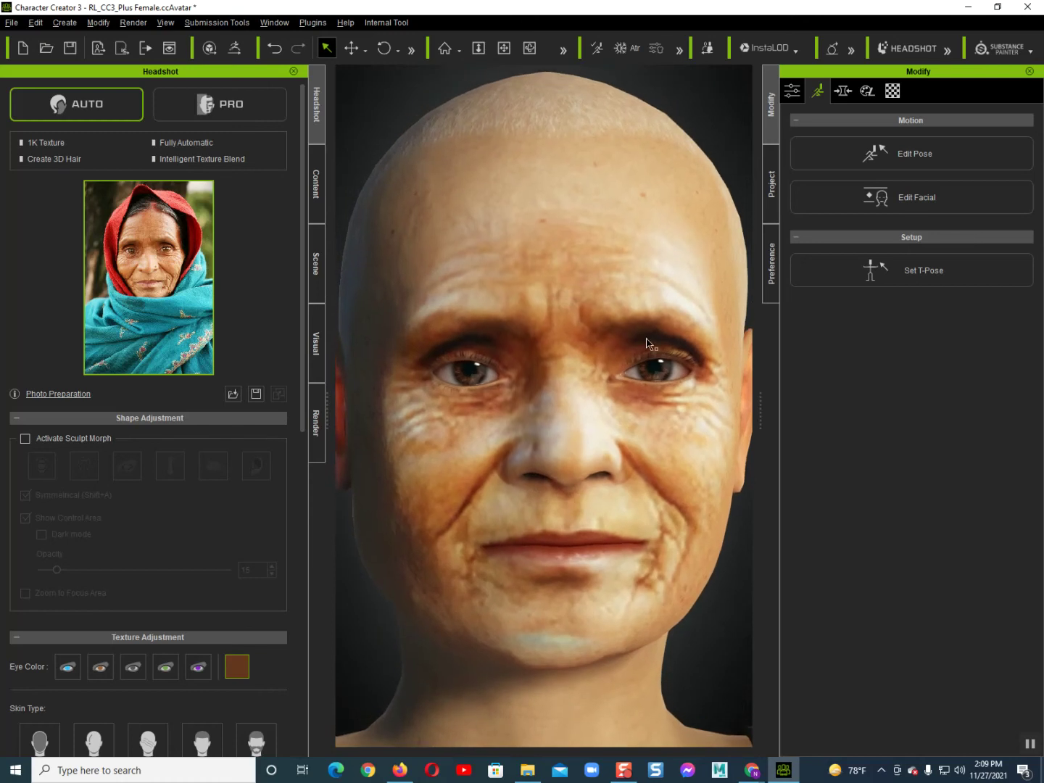
click(793, 92)
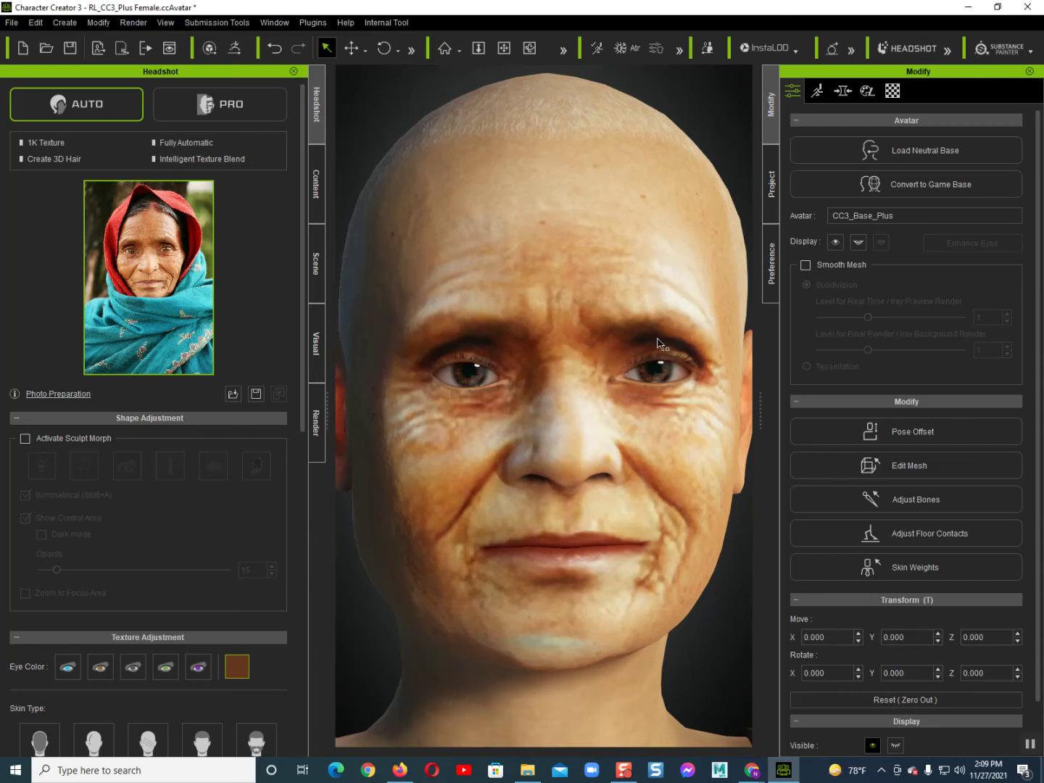
Step: Hide the eyes, set the eyelid mask to Maximum Eyelid Fill, and update the skin texture
click(836, 242)
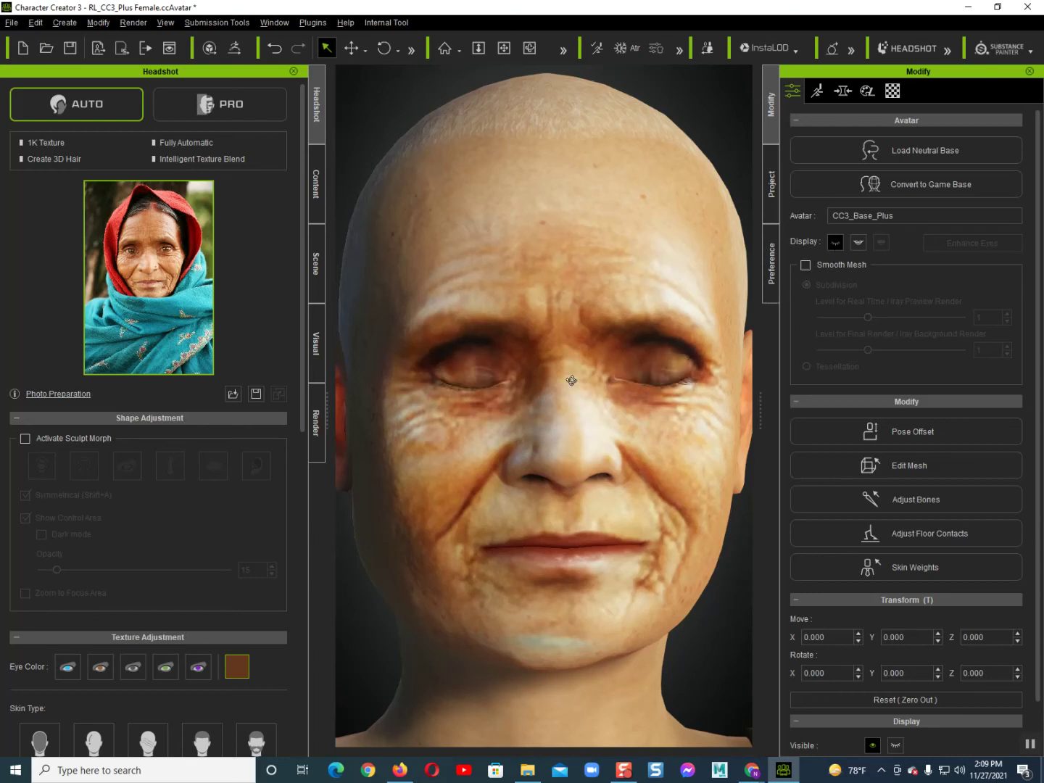
scroll(129, 396, down, 5)
scroll(116, 544, down, 5)
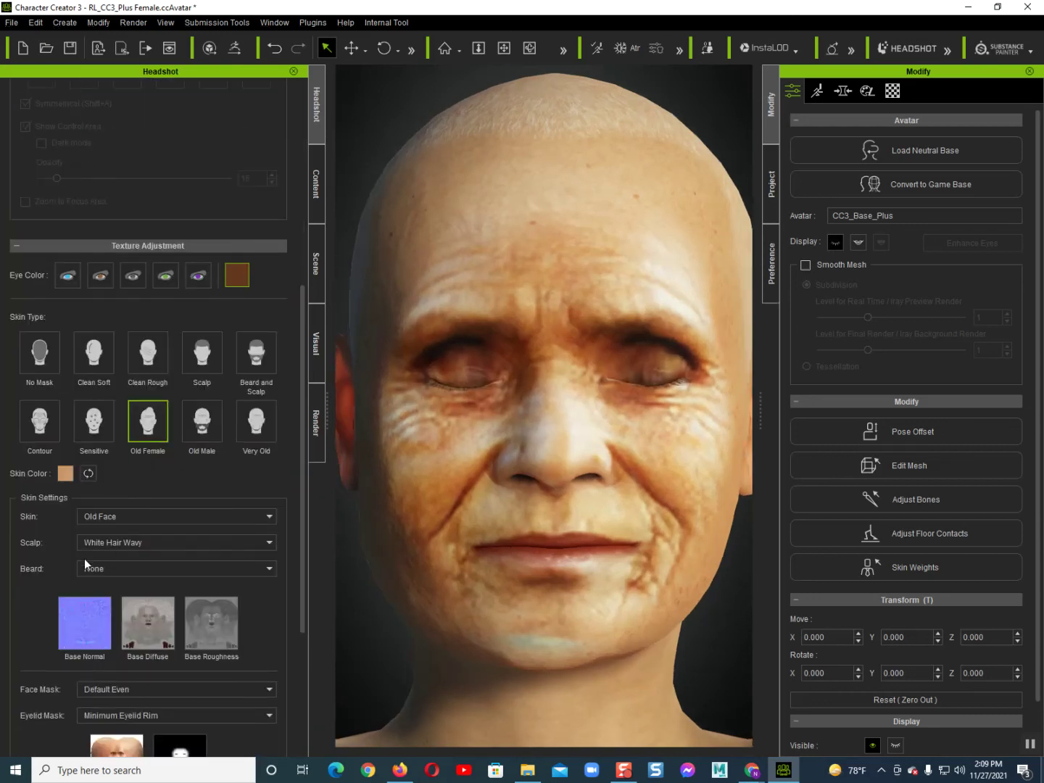
scroll(92, 564, down, 2)
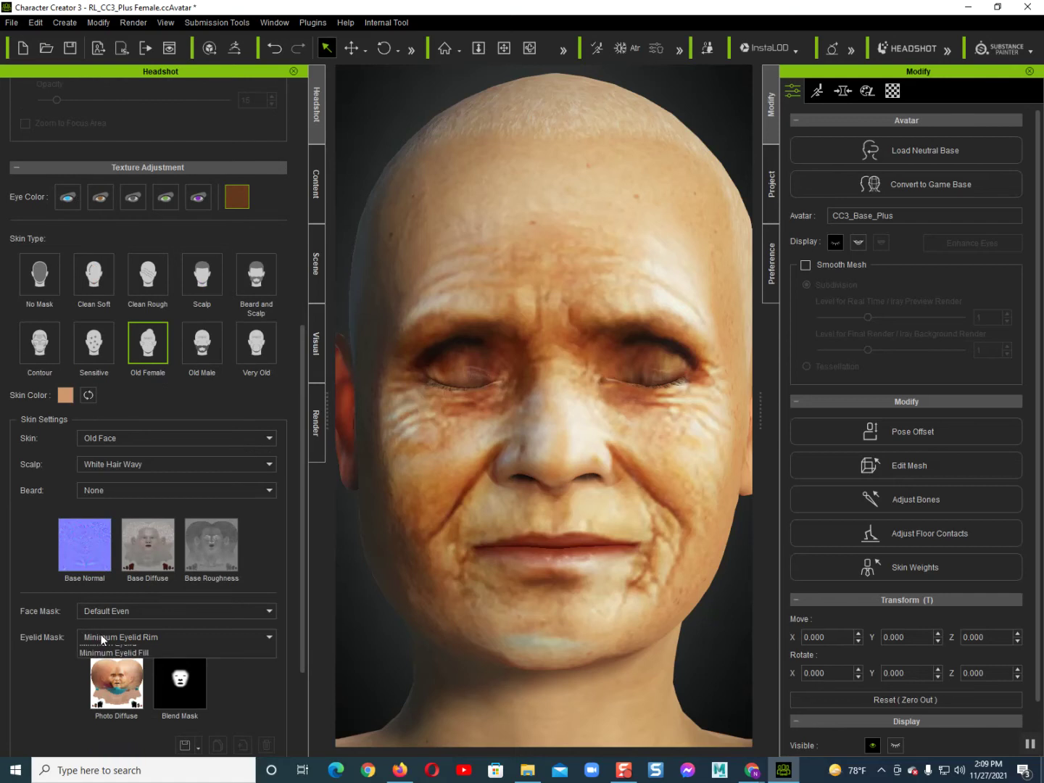
click(102, 636)
scroll(133, 696, down, 4)
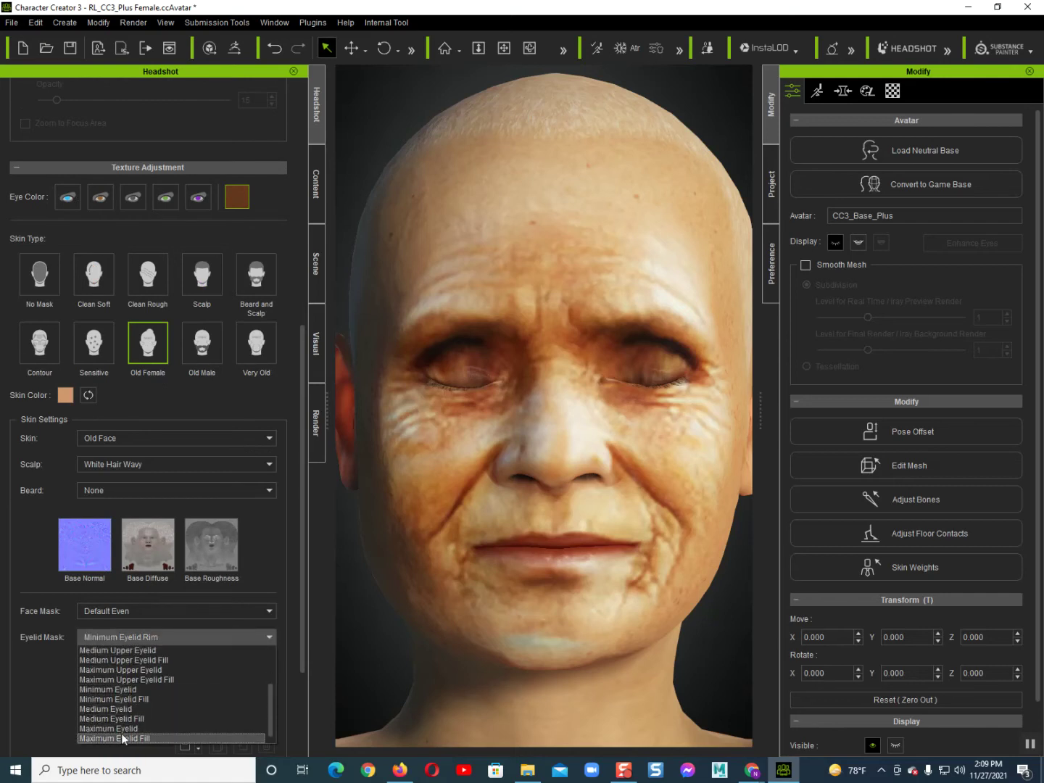
click(127, 737)
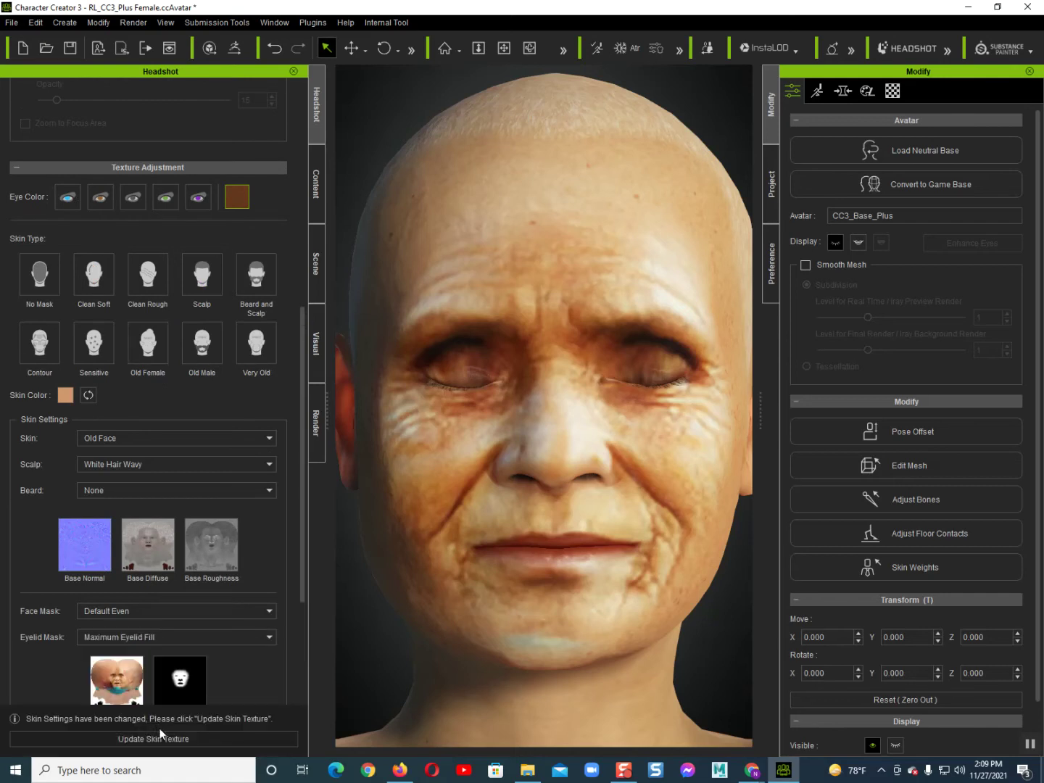
click(159, 738)
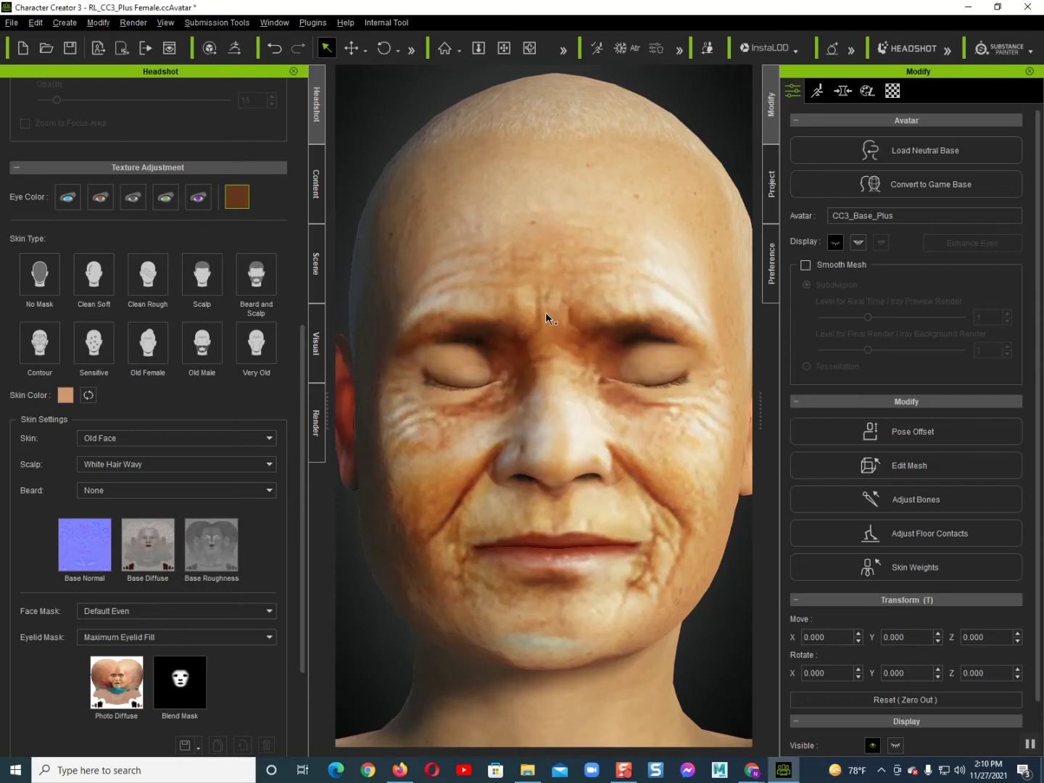
scroll(555, 283, down, 5)
Step: Zoom and pan to inspect the filled eyelids up close
mouse_move(559, 297)
right_down()
mouse_move(597, 449)
mouse_move(591, 419)
right_up()
scroll(591, 420, up, 5)
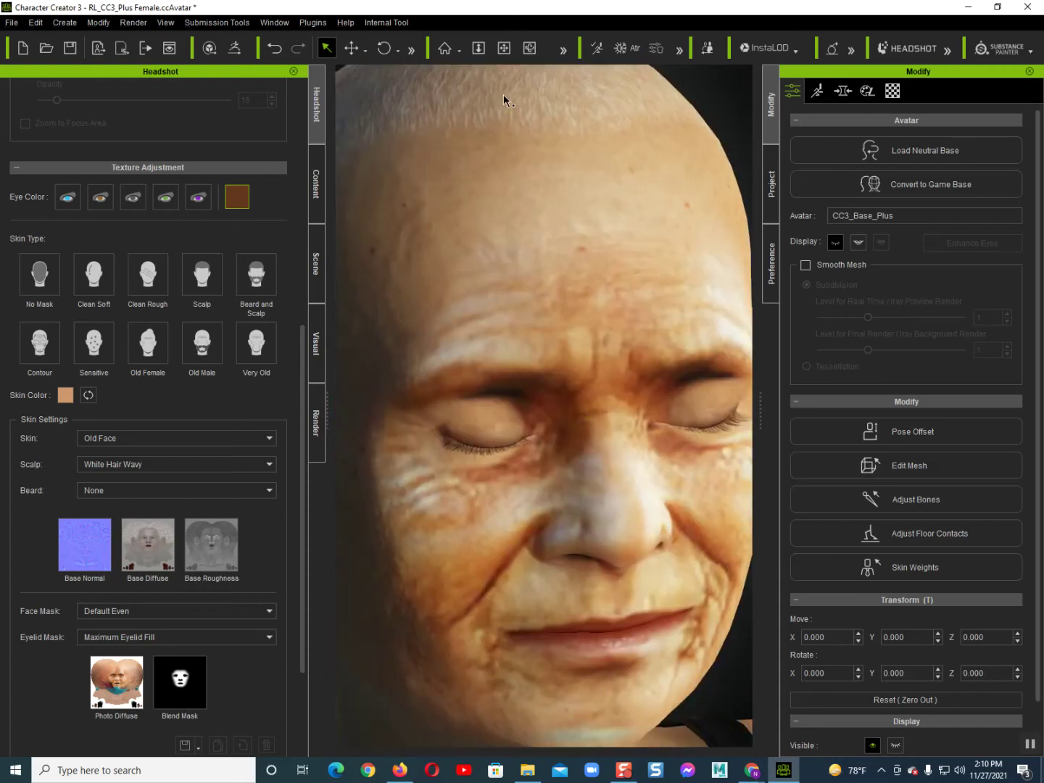
click(504, 48)
drag(562, 301, 545, 73)
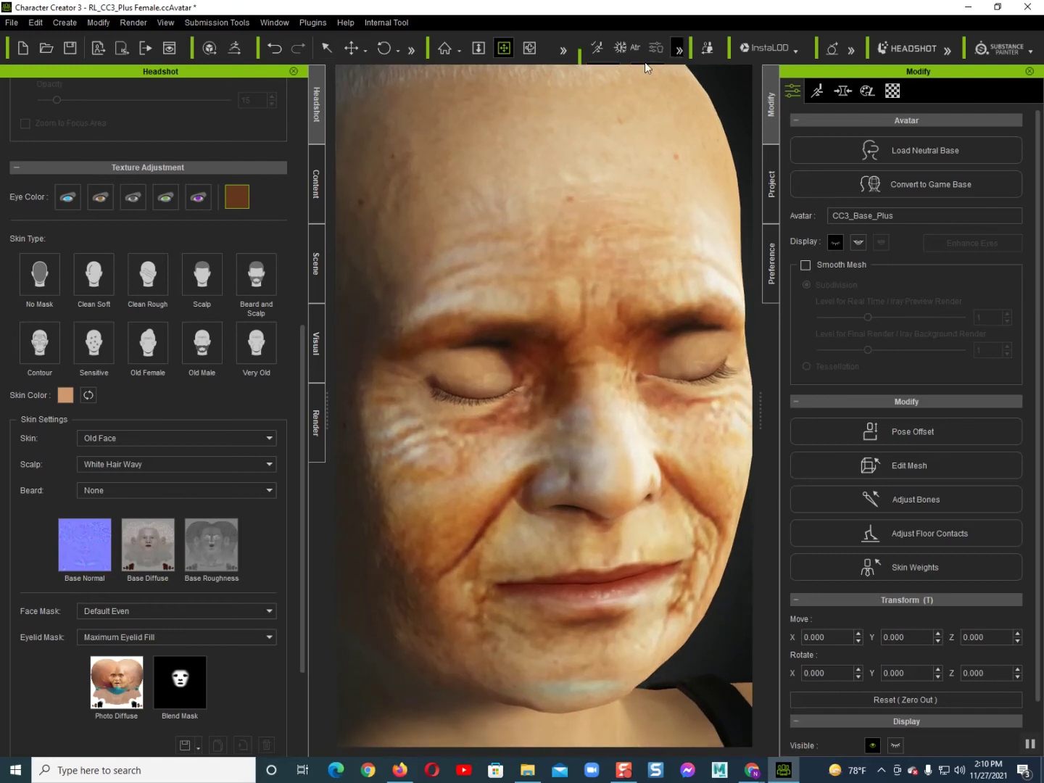
key(q)
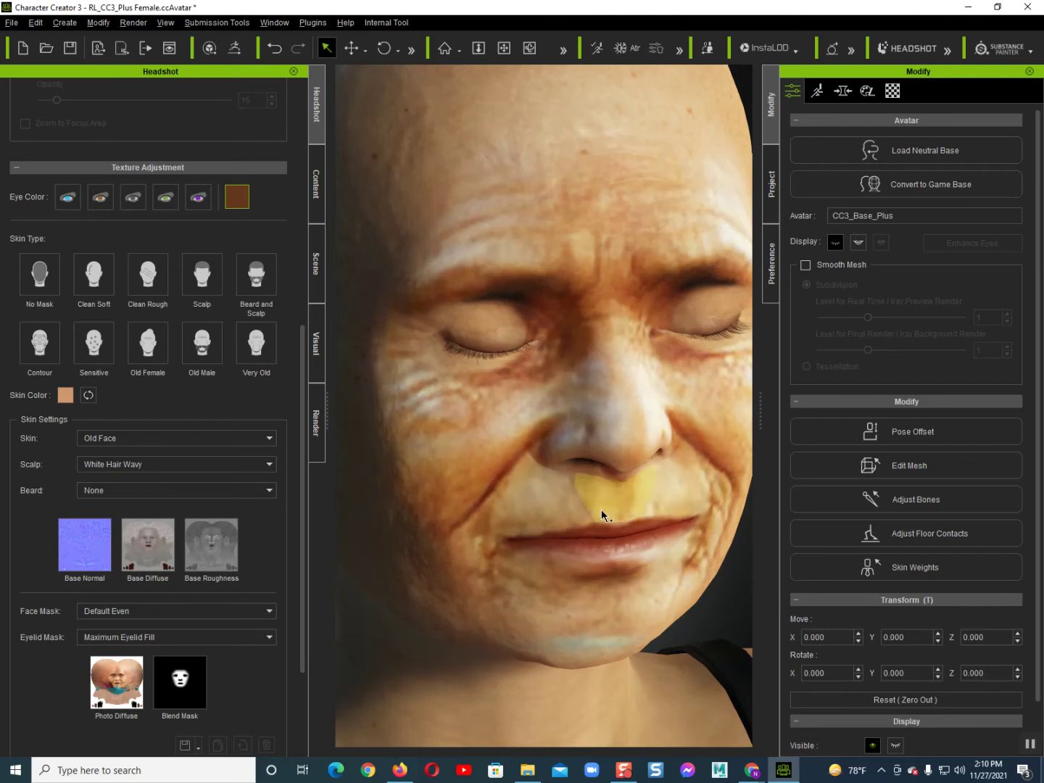
scroll(601, 509, down, 5)
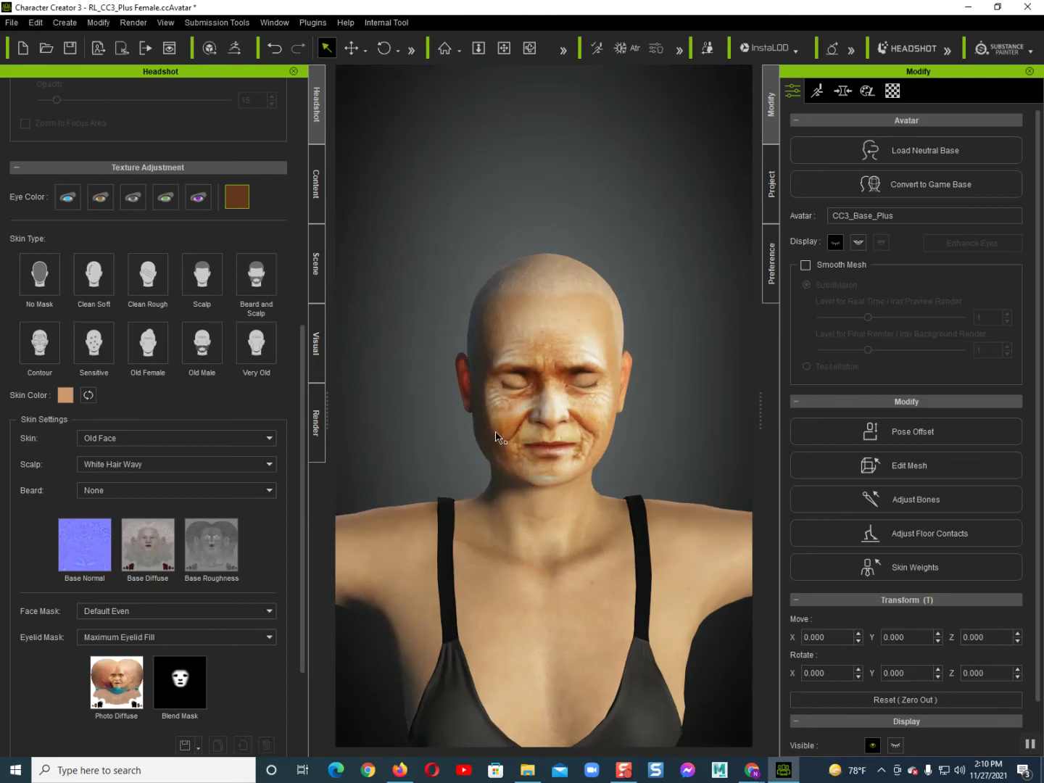
scroll(508, 497, up, 3)
Step: Make the eyes visible again and turn the view to face the head
right_drag(508, 496, 603, 499)
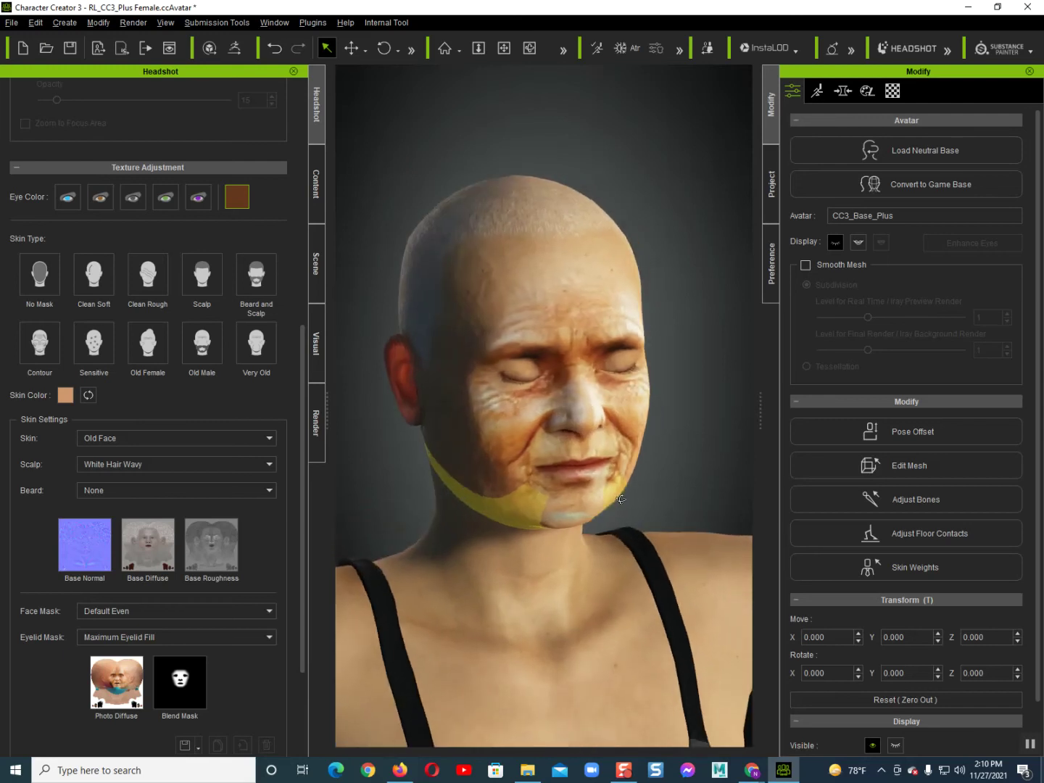
click(836, 241)
right_drag(527, 449, 506, 465)
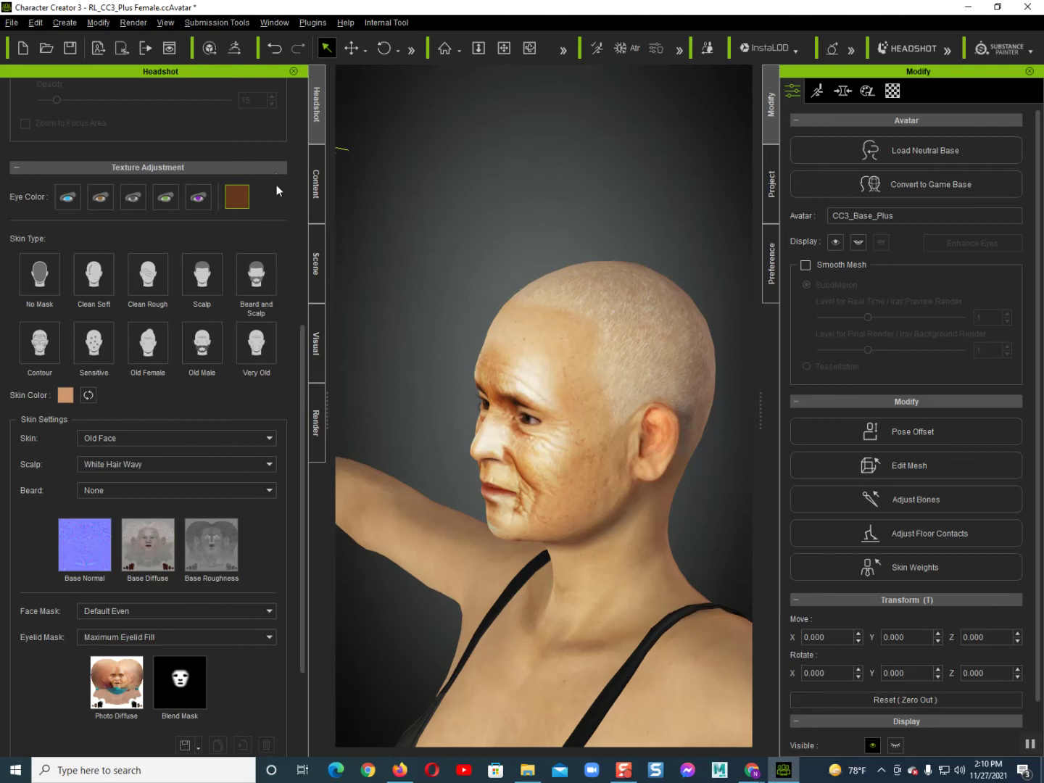
click(309, 176)
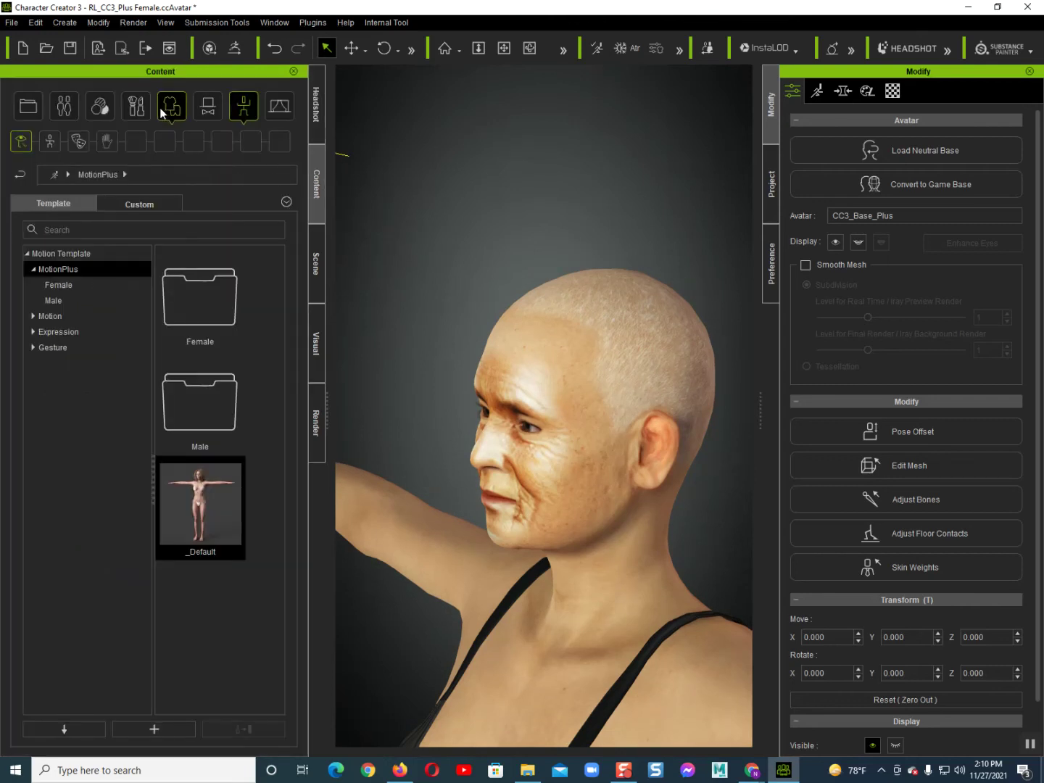
Step: Browse the Custom female hair folder and apply the hairo hairstyle to the character
click(65, 106)
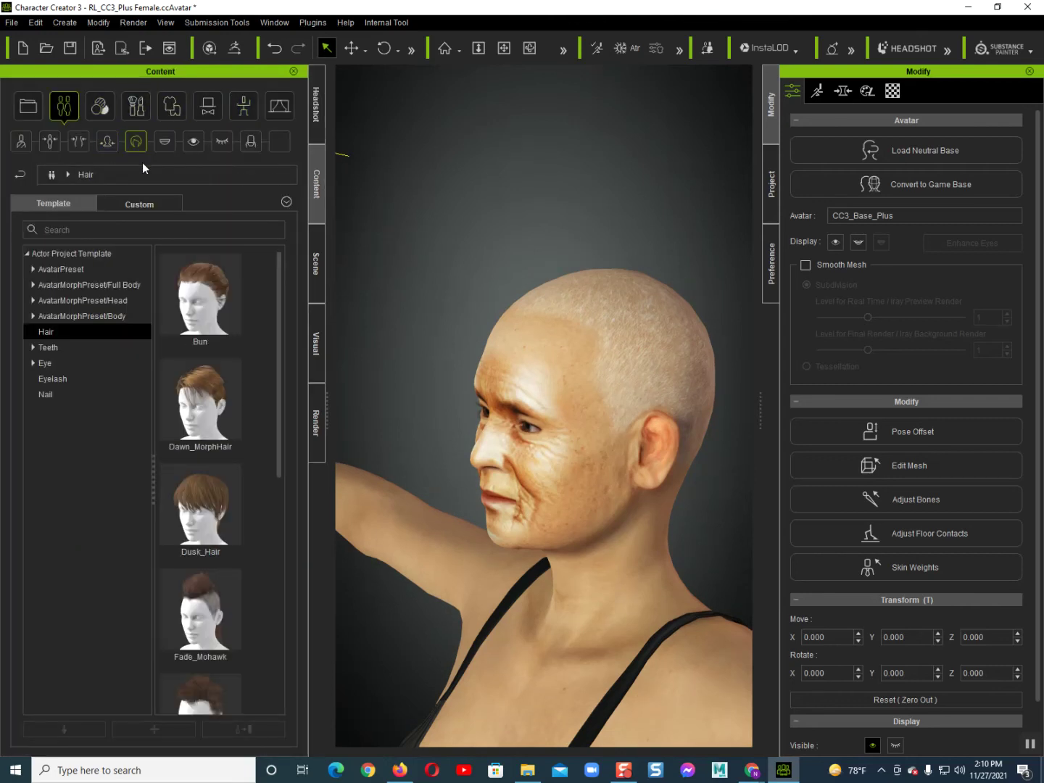
click(152, 204)
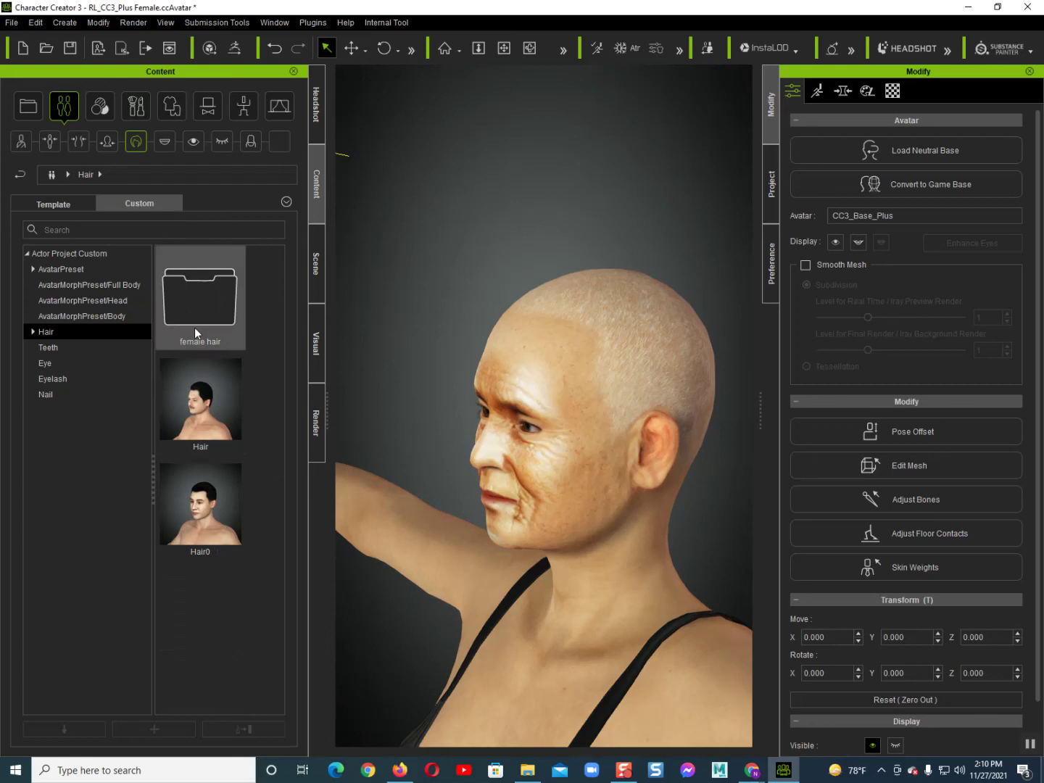
double_click(194, 327)
scroll(202, 424, down, 5)
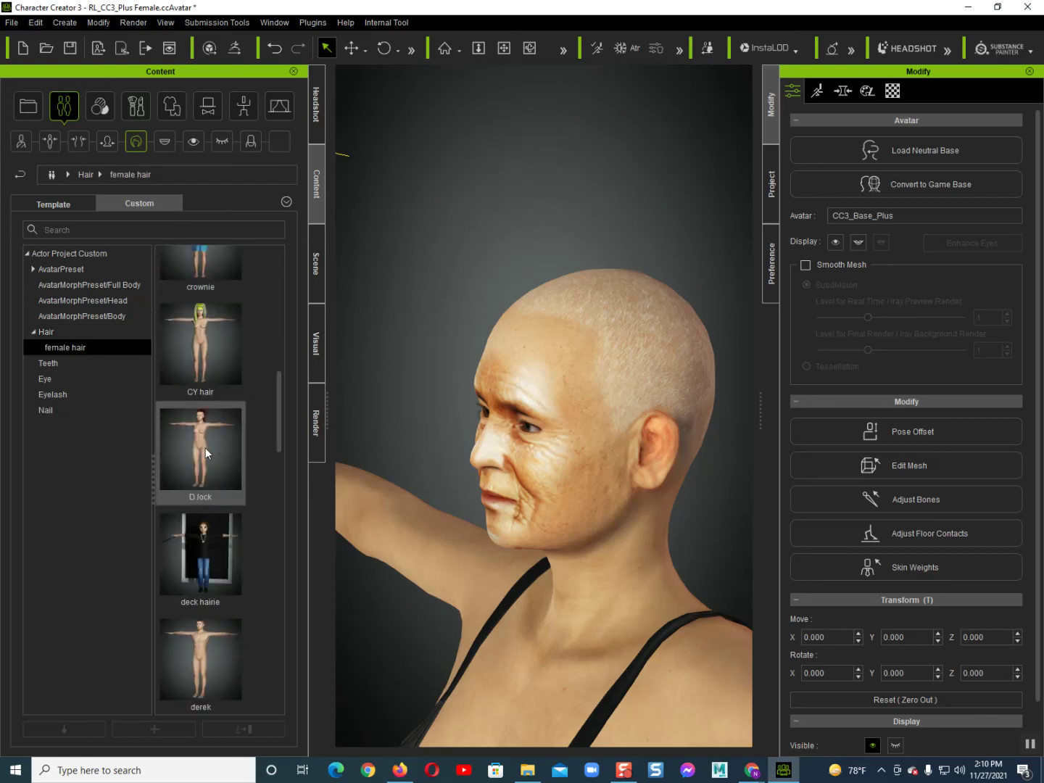
scroll(212, 451, up, 2)
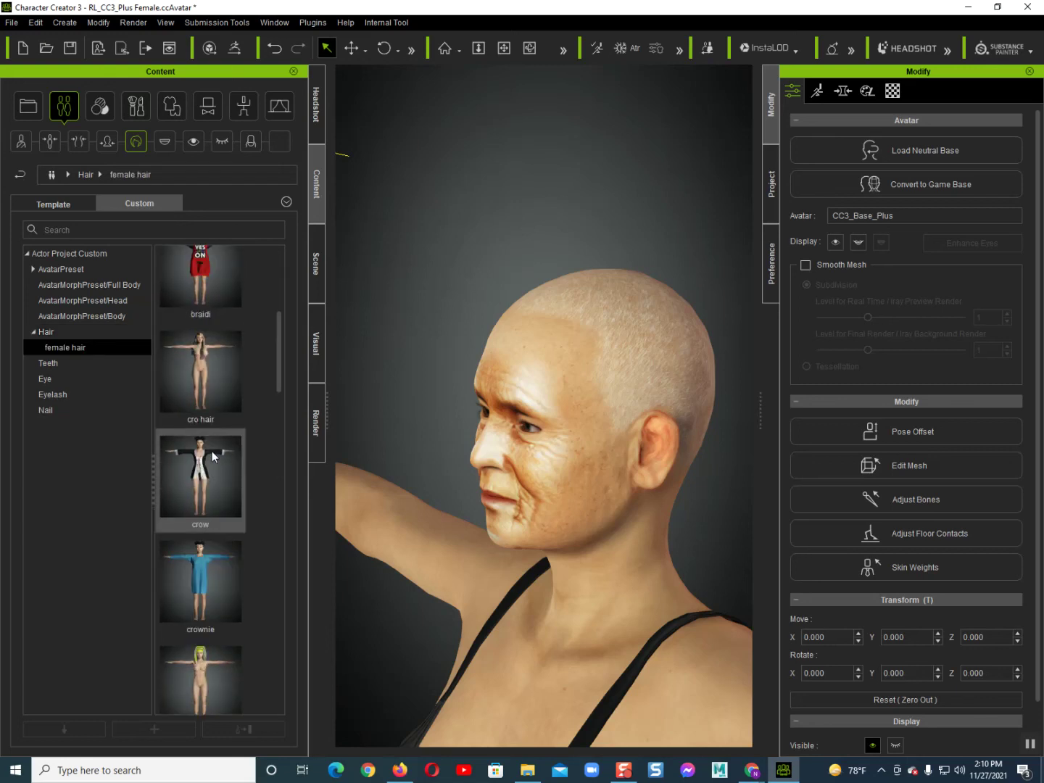
scroll(212, 451, down, 5)
scroll(213, 451, down, 3)
scroll(212, 452, down, 3)
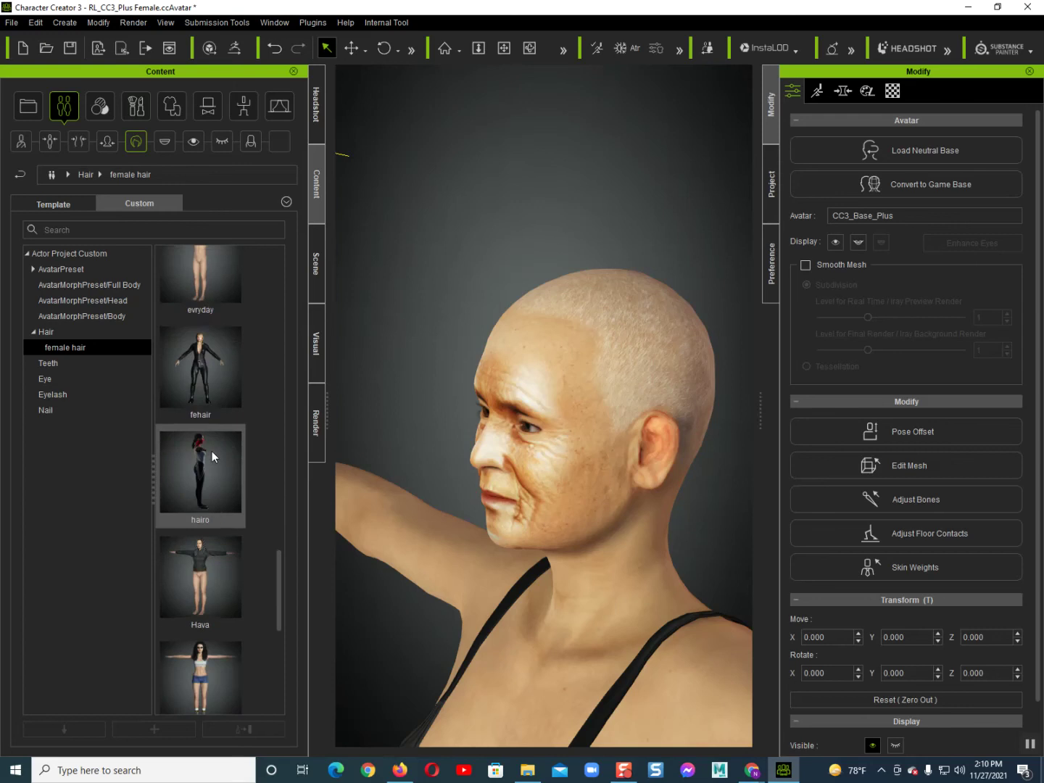
scroll(212, 451, down, 3)
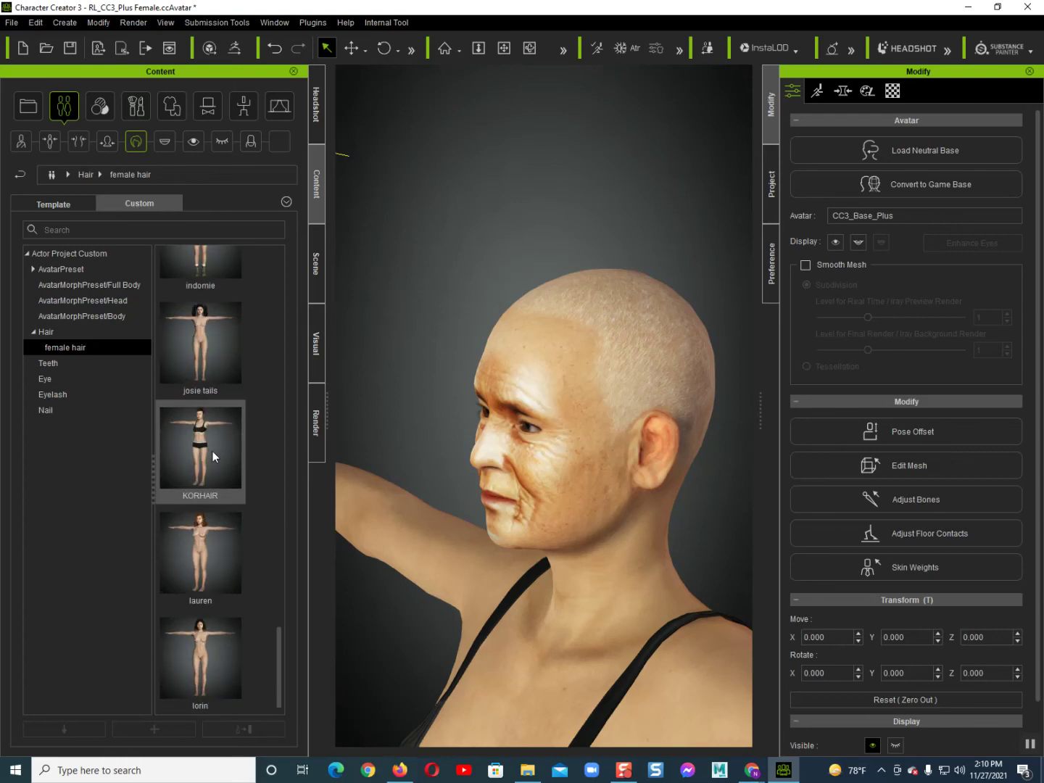
scroll(212, 452, up, 3)
scroll(213, 451, up, 1)
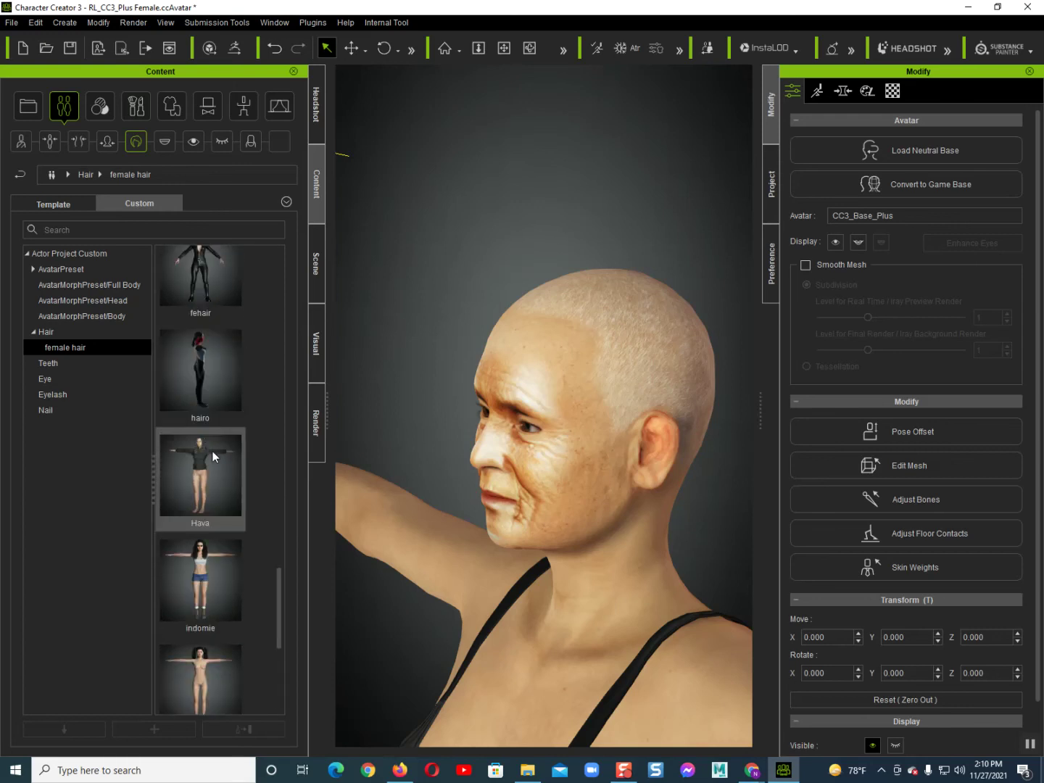
double_click(215, 383)
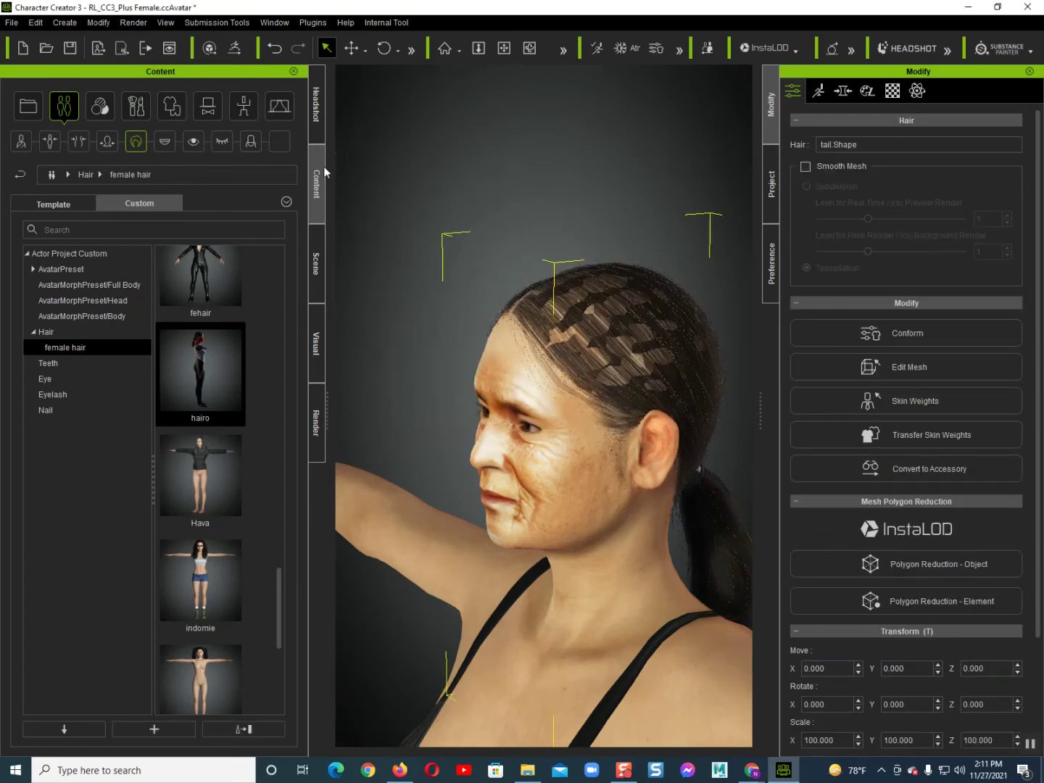
Step: Return to Headshot settings and view the dark brown ponytail from three-quarter and side angles
click(316, 138)
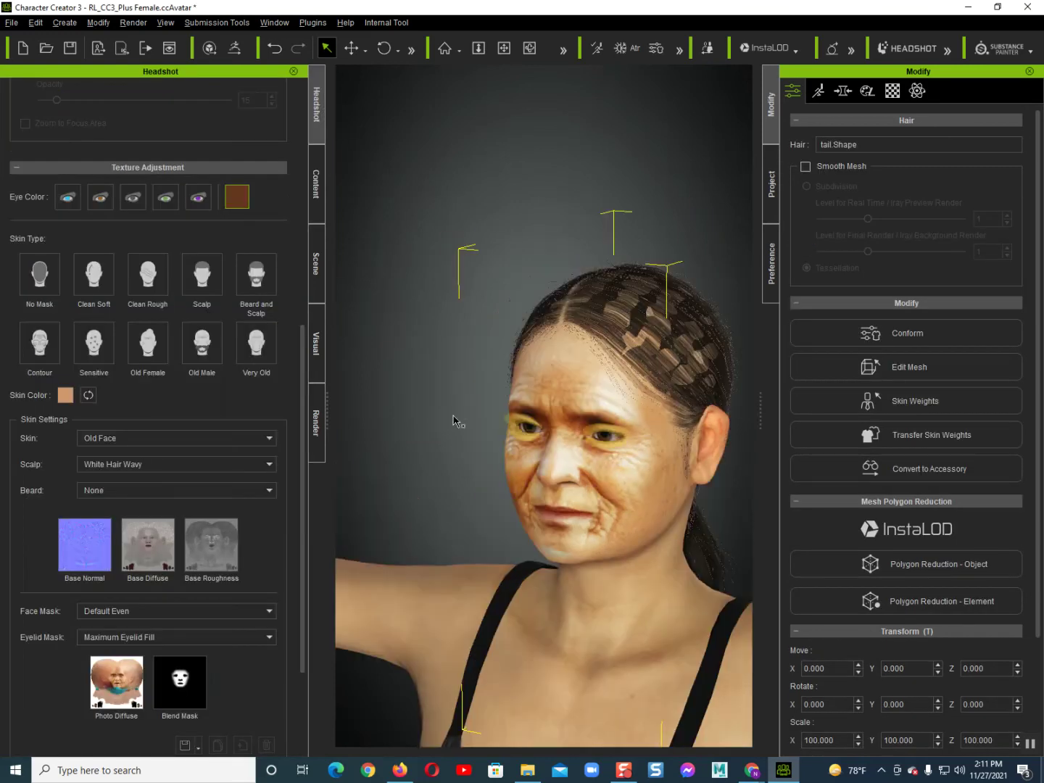
mouse_move(517, 422)
right_down()
mouse_move(620, 424)
mouse_move(379, 343)
right_up()
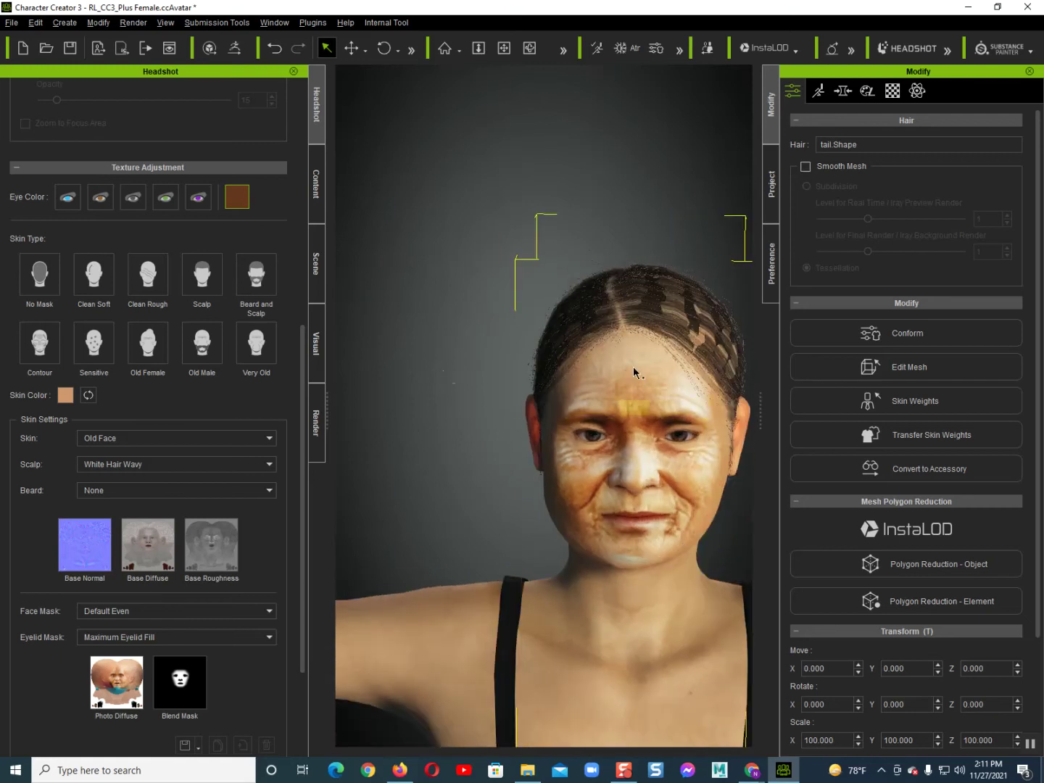
right_drag(574, 305, 636, 354)
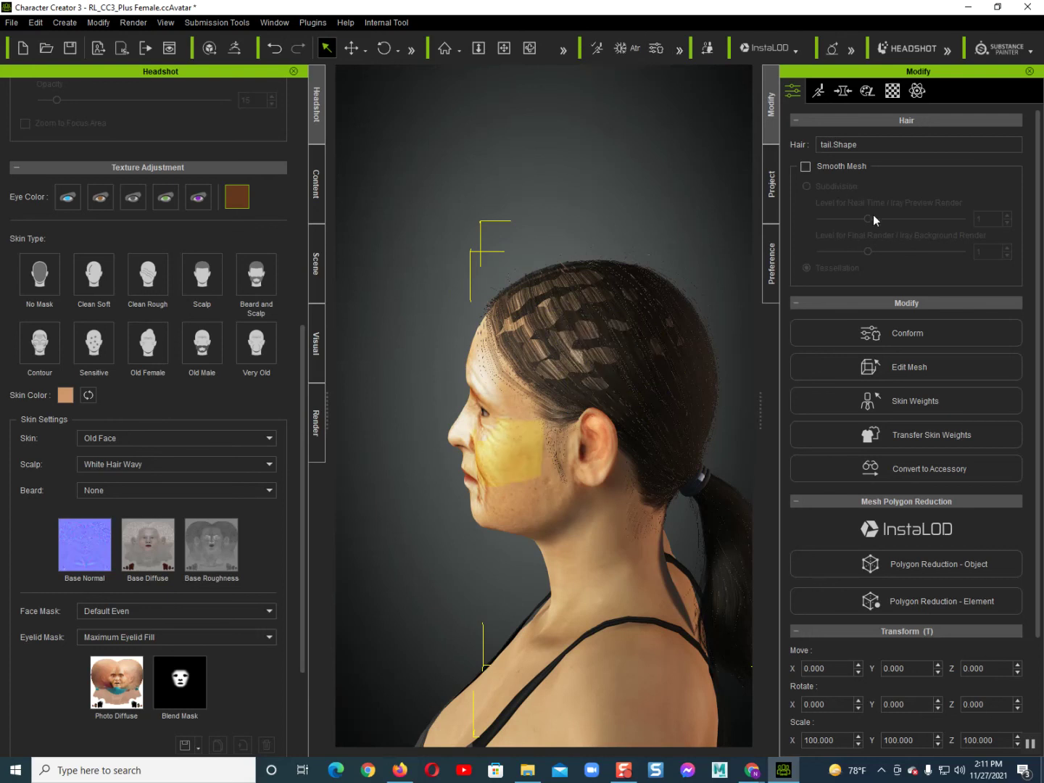
Step: Select the first H01_PlaneFaces material in the hair's material settings
click(892, 90)
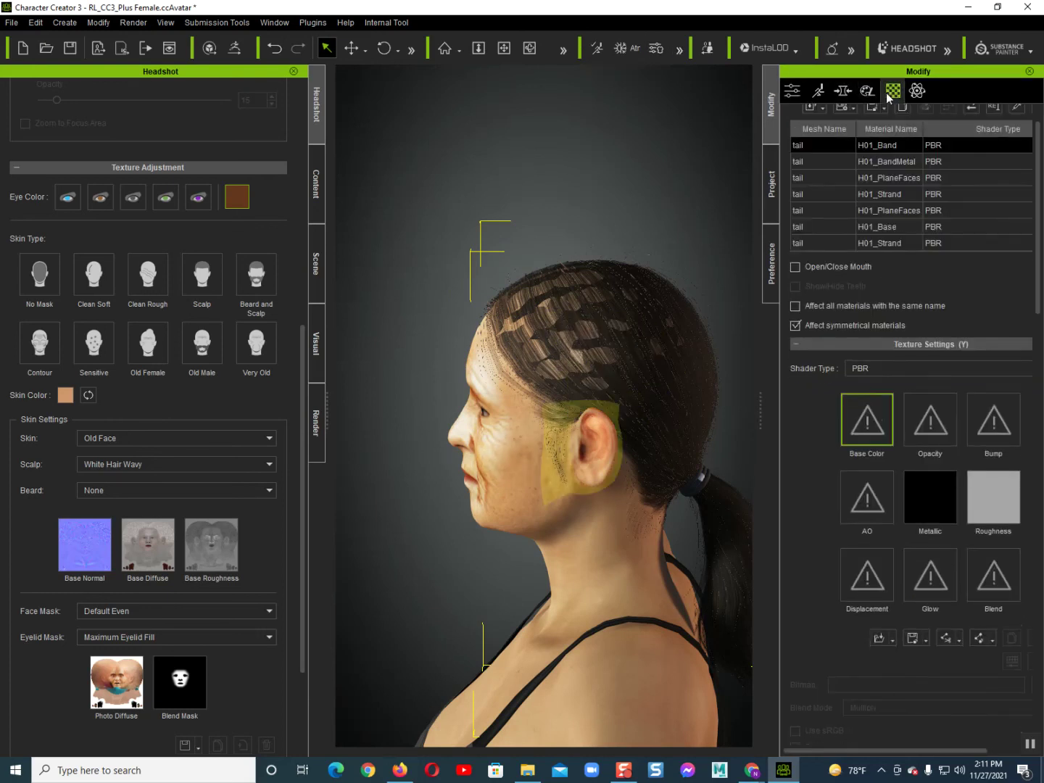
click(843, 159)
click(839, 195)
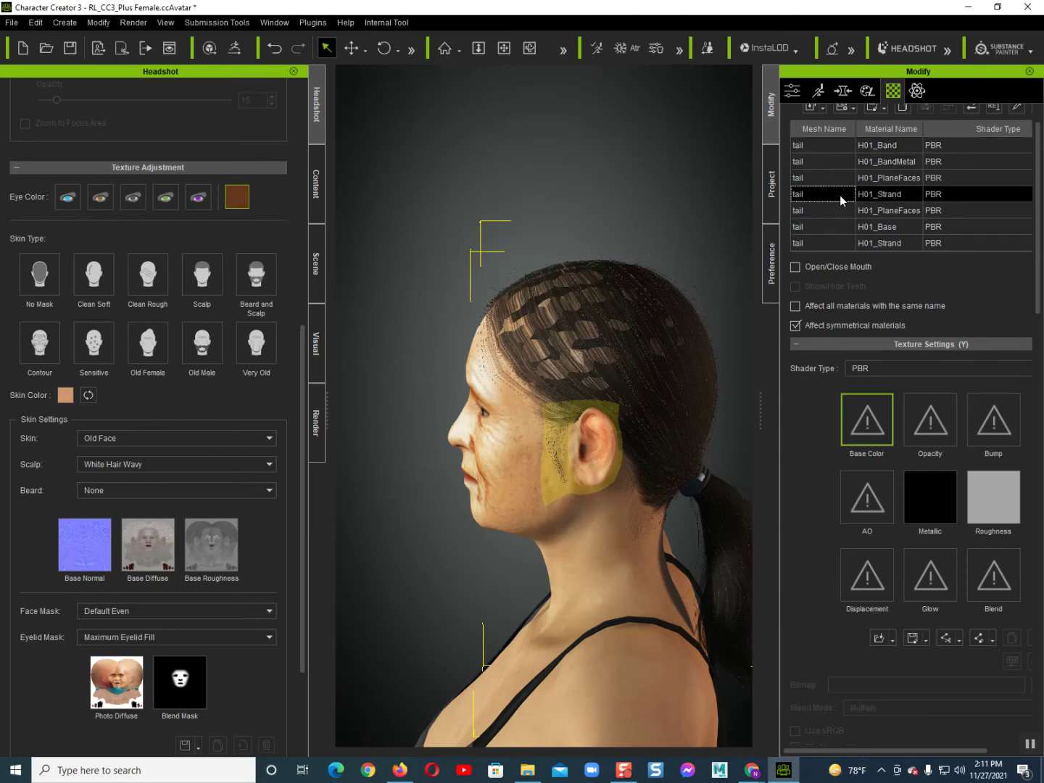
click(834, 177)
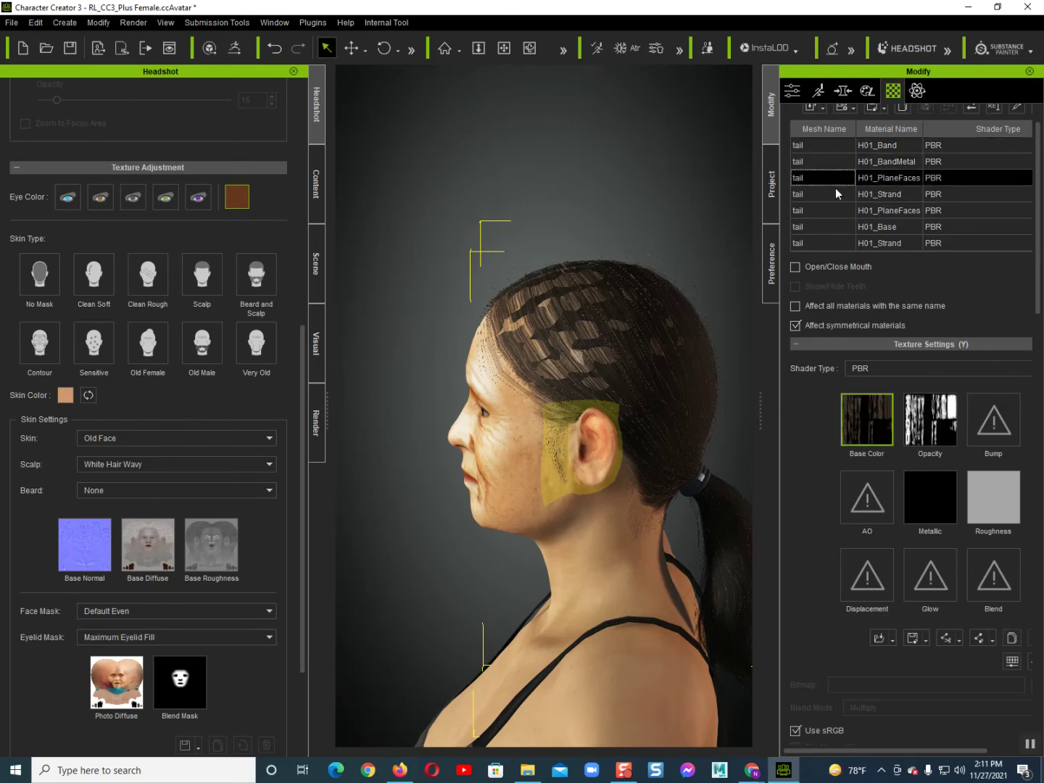
click(832, 214)
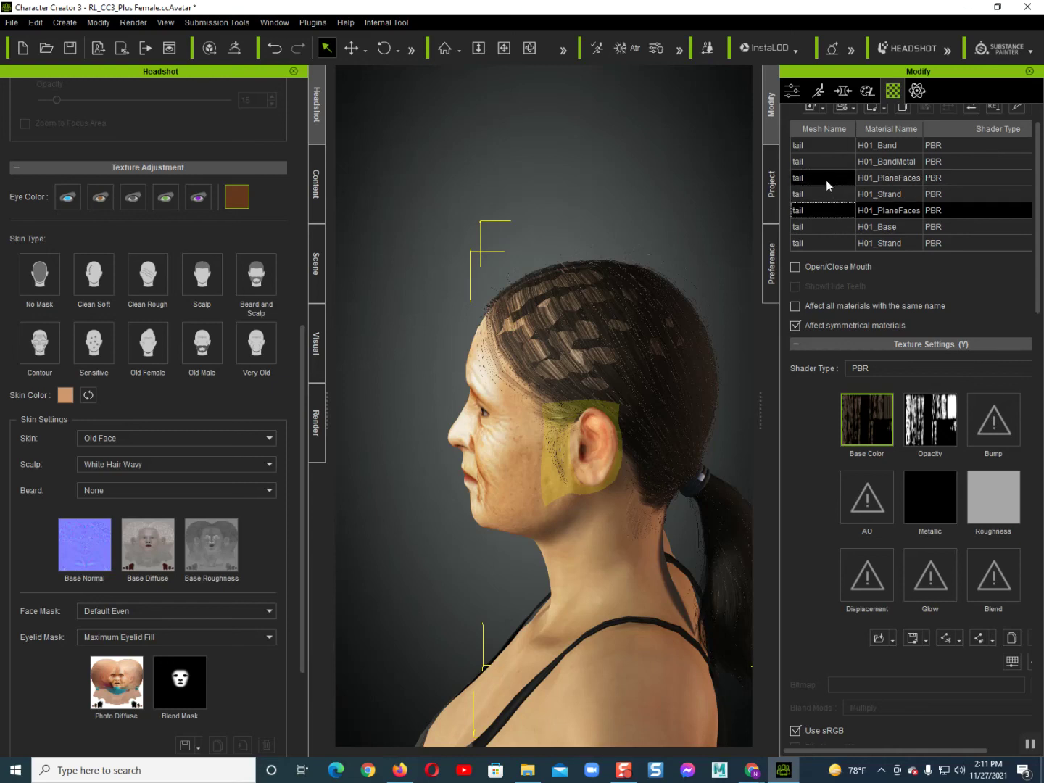
click(826, 180)
Step: Adjust the hair's base colour texture to Brightness 75 and Contrast 49
right_click(858, 403)
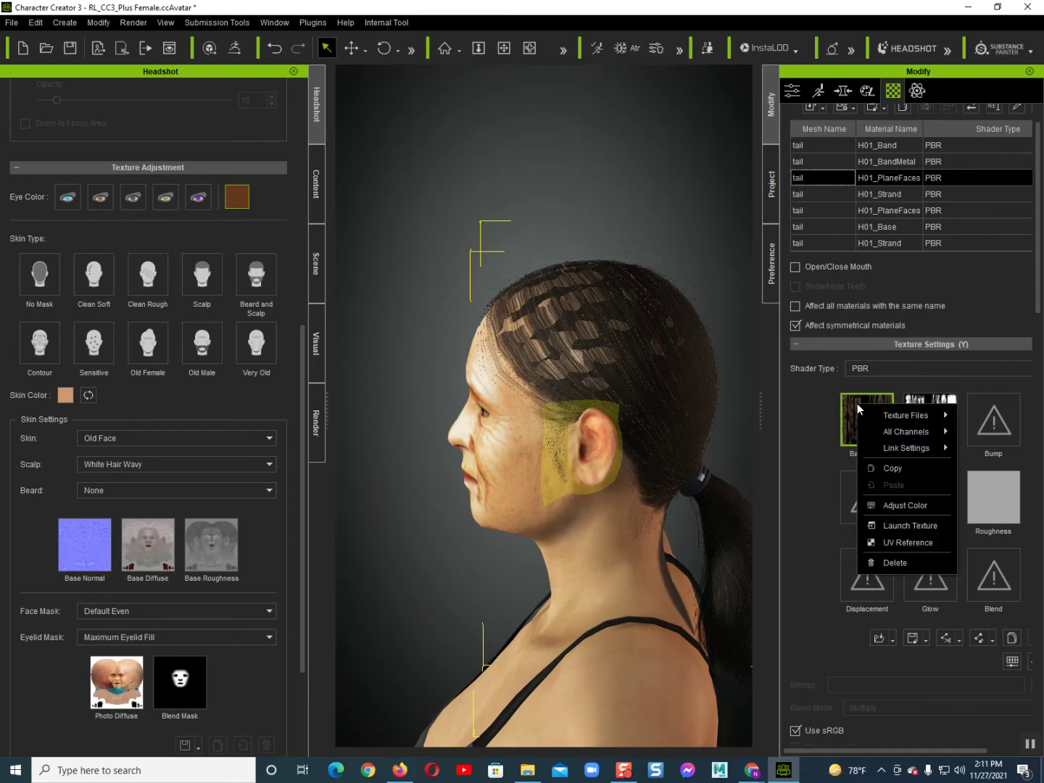
click(899, 506)
text(7)
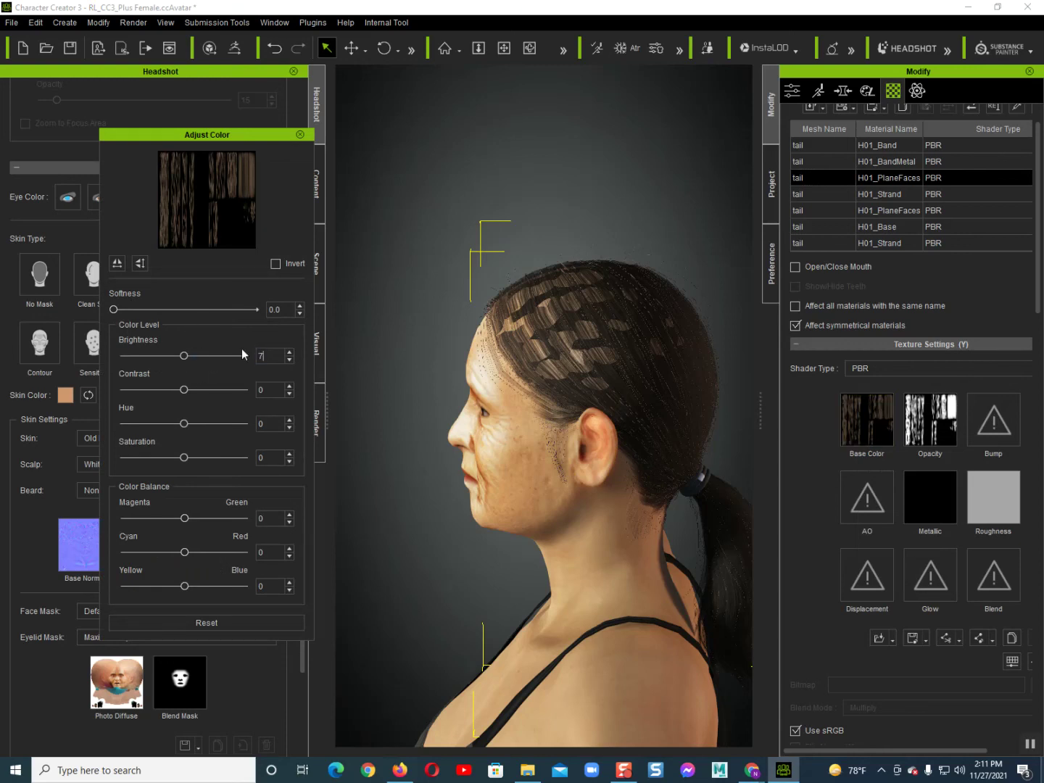
text(5)
key(Return)
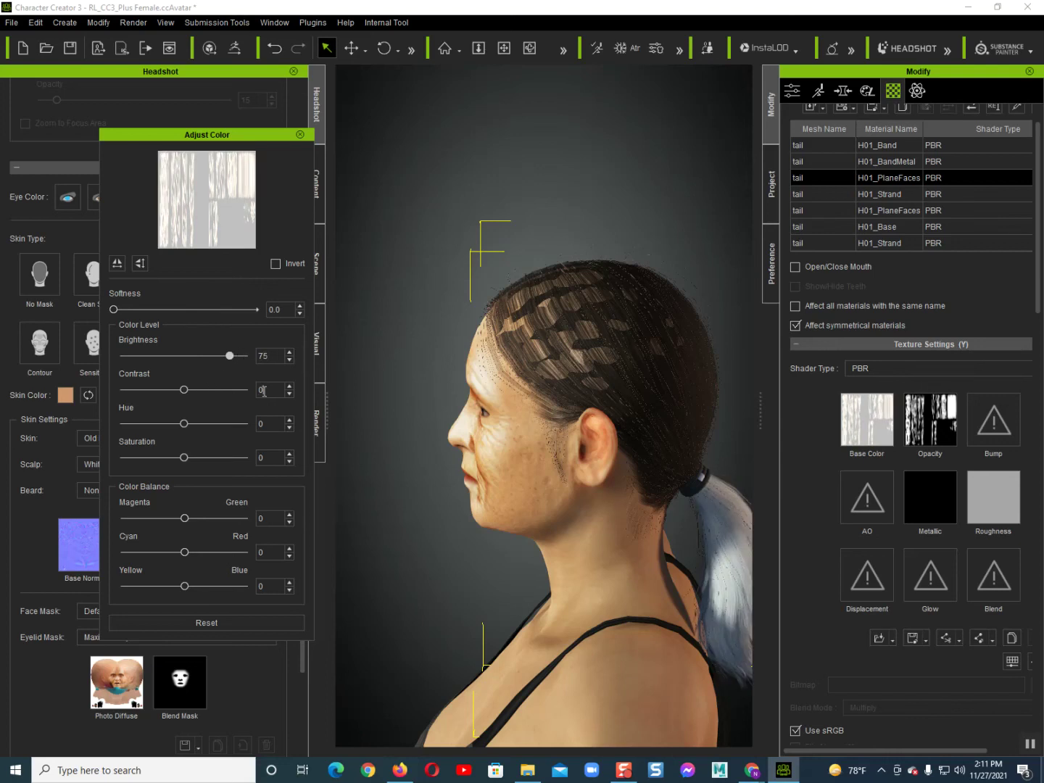
text(49)
key(Return)
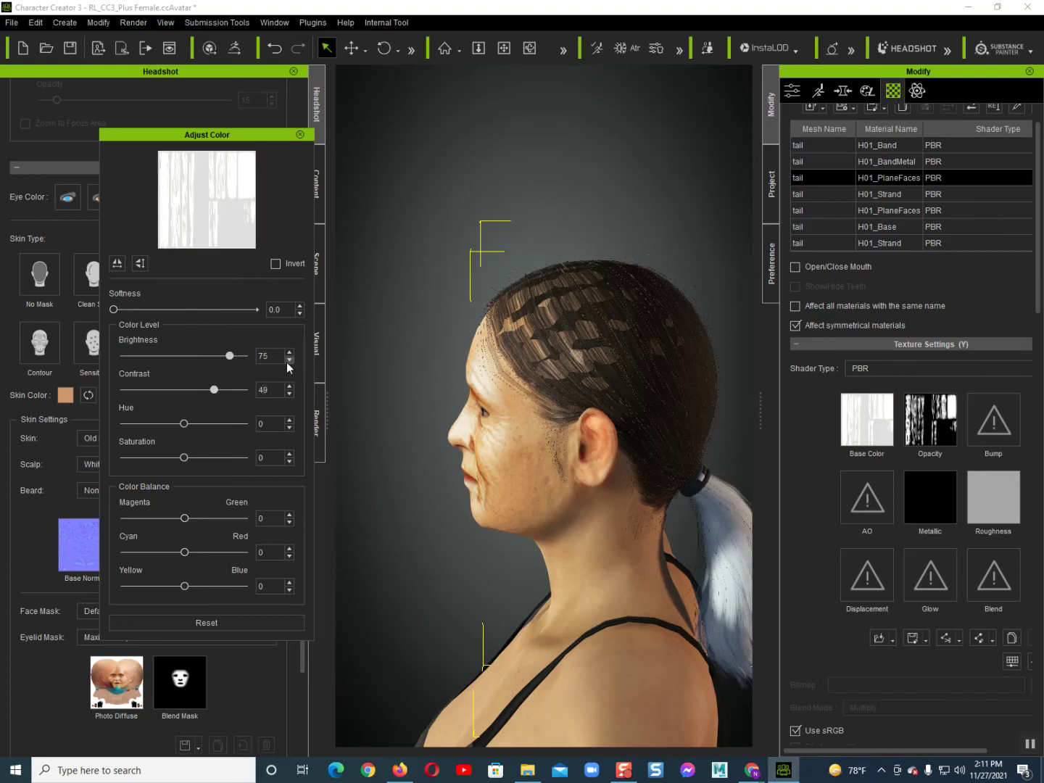
click(299, 134)
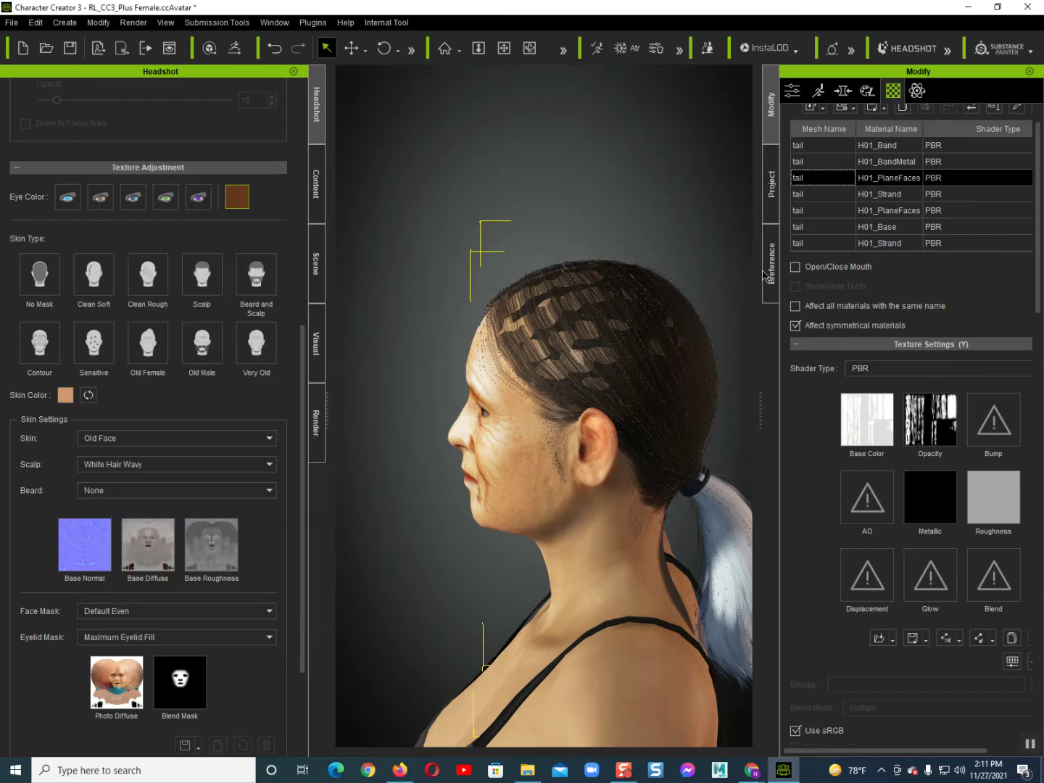
Step: Adjust the H01_Base hair texture color to brightness 75 and contrast 49, adding white streaks
click(828, 228)
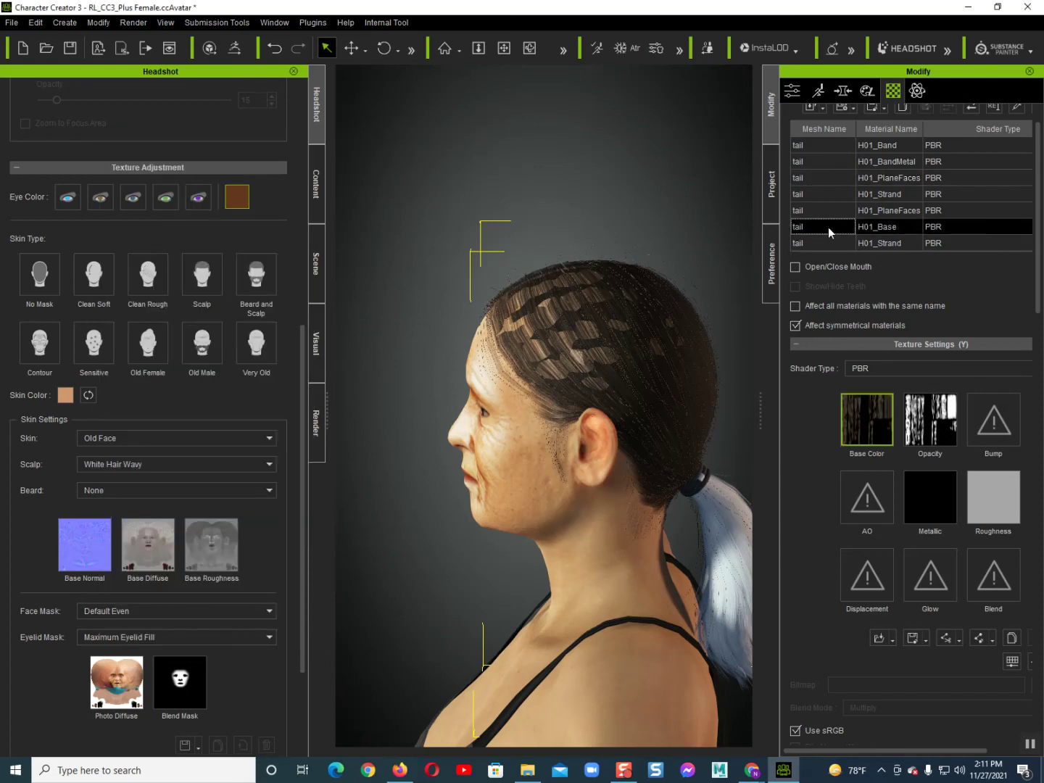
right_click(866, 414)
click(893, 525)
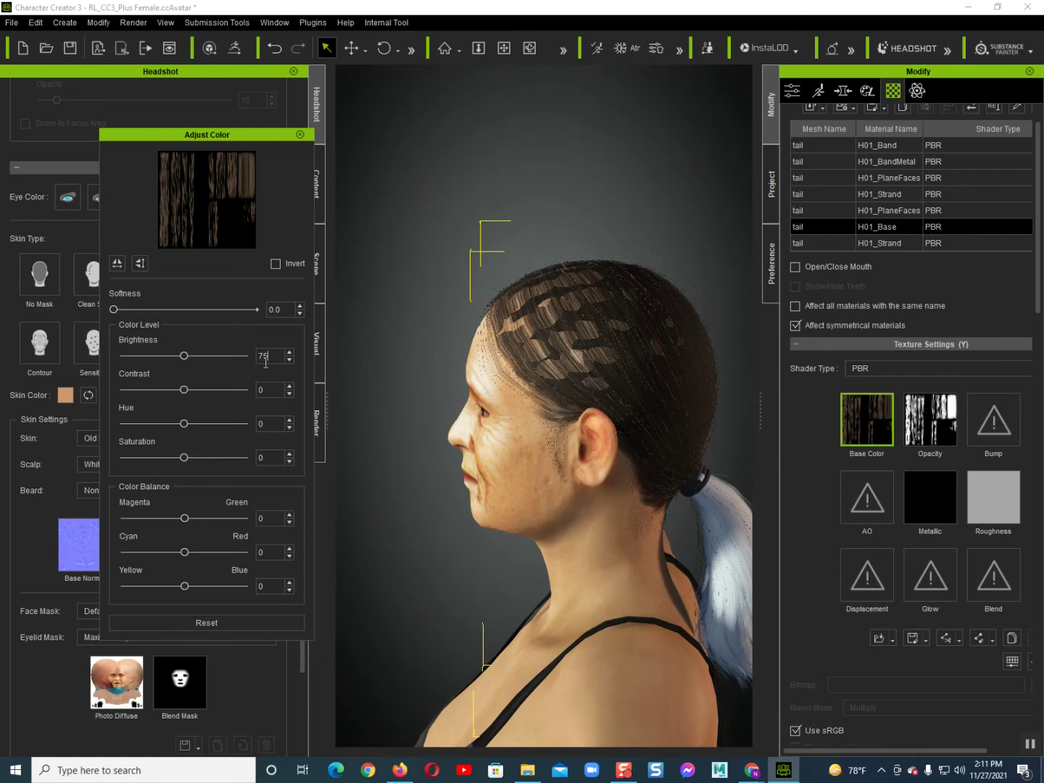
key(Return)
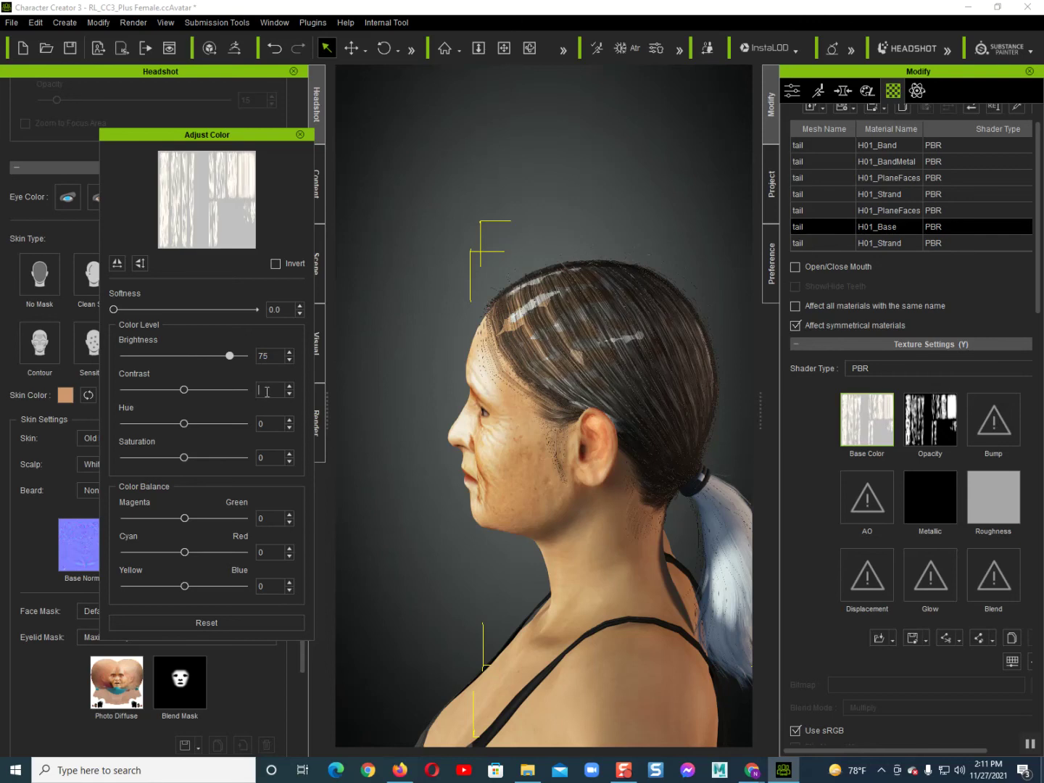
text(40)
text(49)
key(Return)
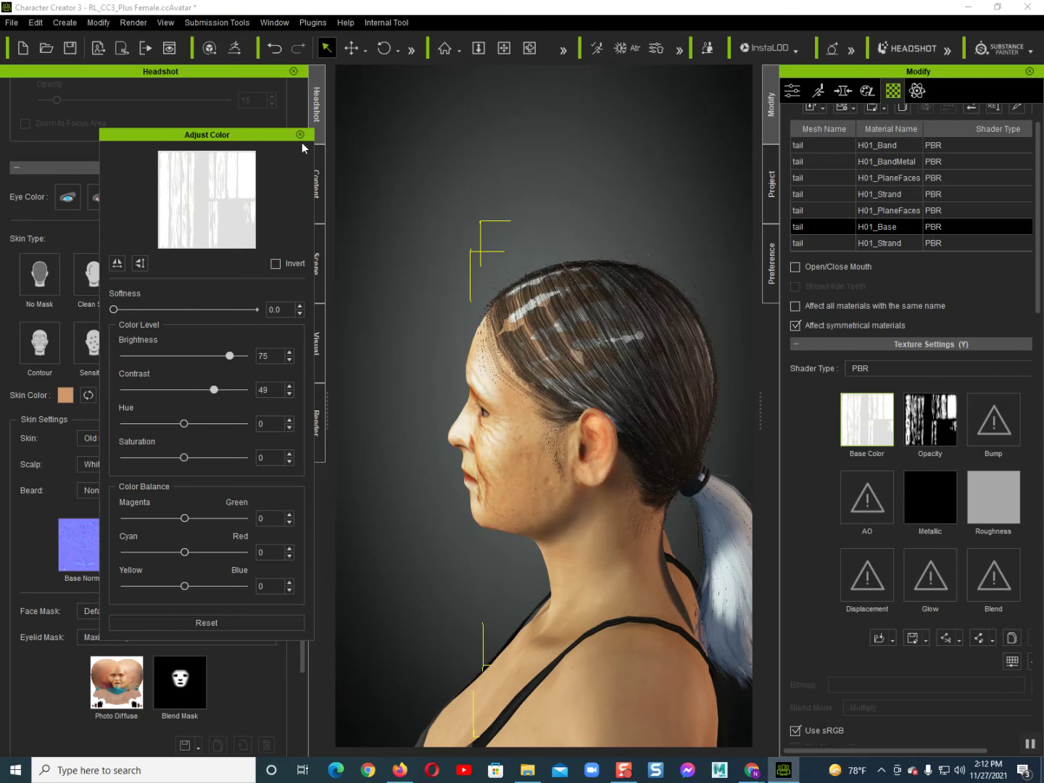
double_click(828, 210)
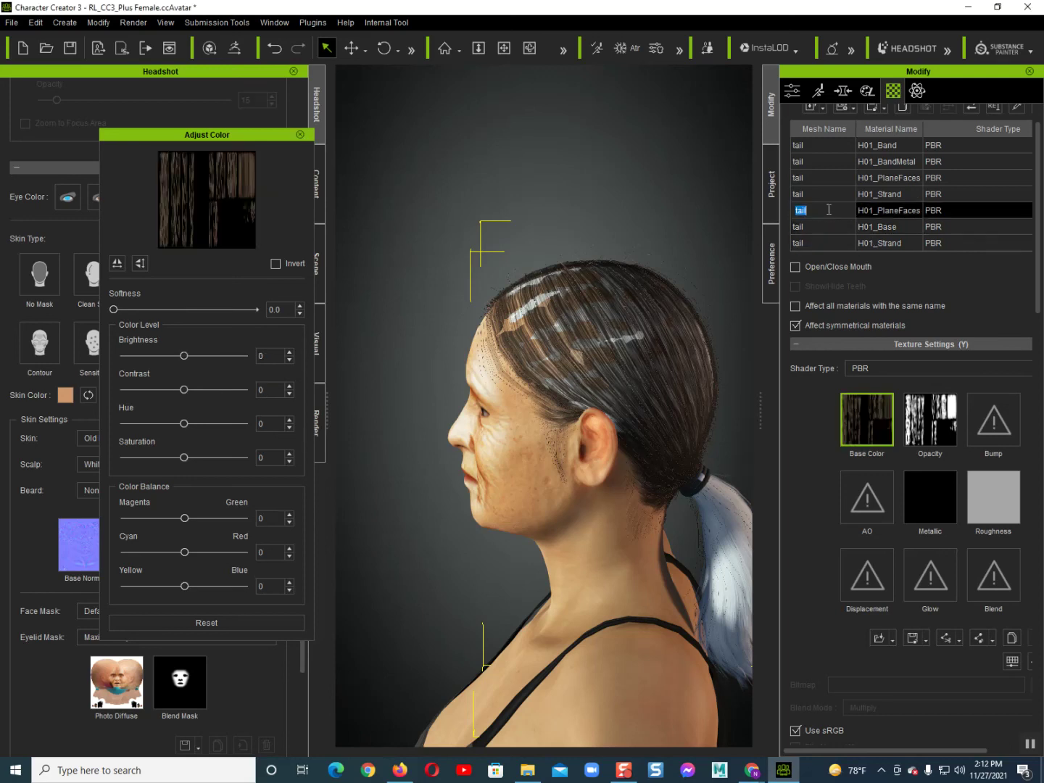
Step: Set the second H01_PlaneFaces base color to brightness 75 and contrast 49, whitening all hair
right_click(865, 404)
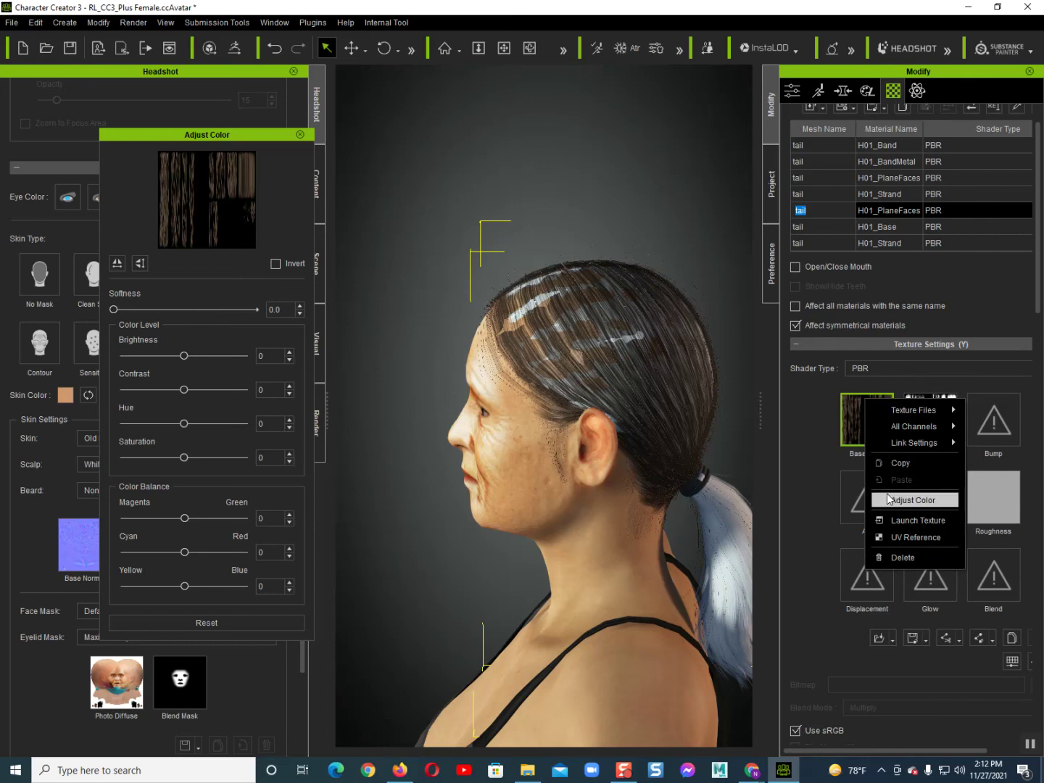
click(900, 499)
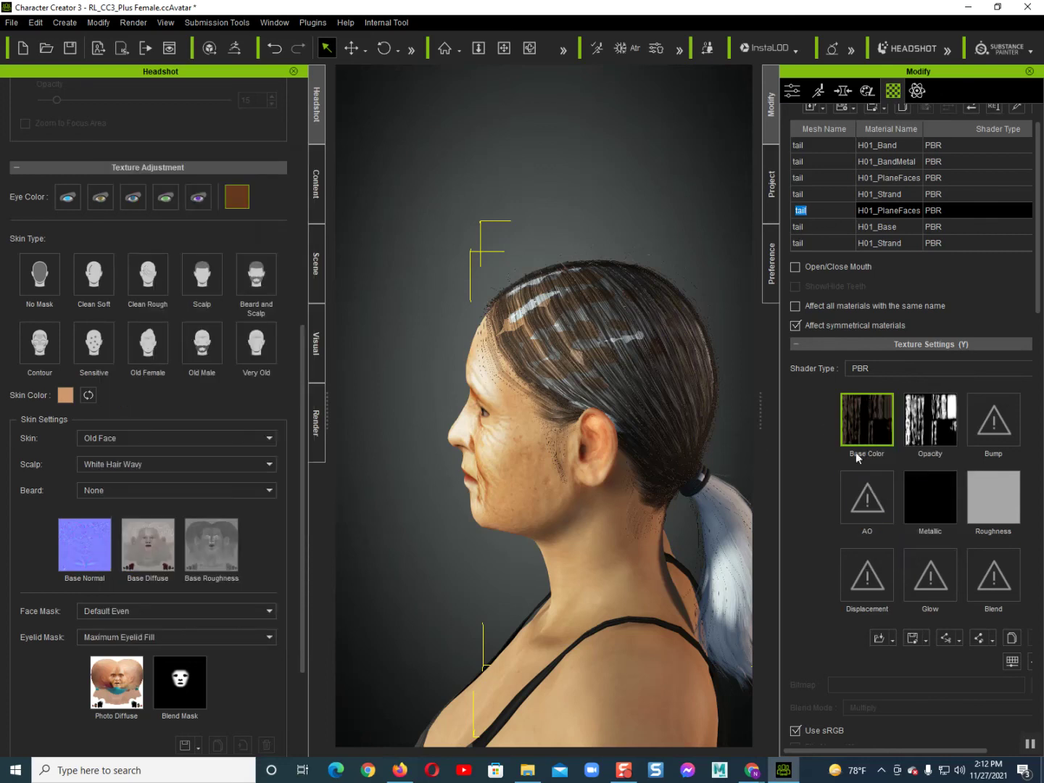
right_click(865, 429)
click(906, 530)
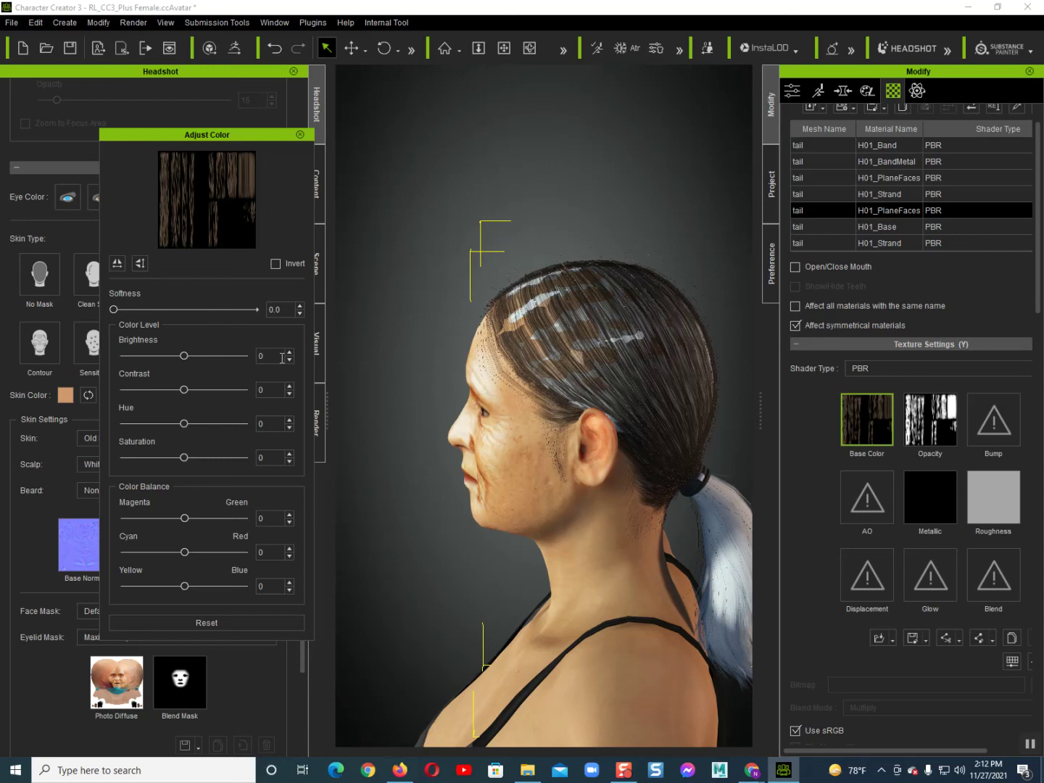
text(5)
key(Return)
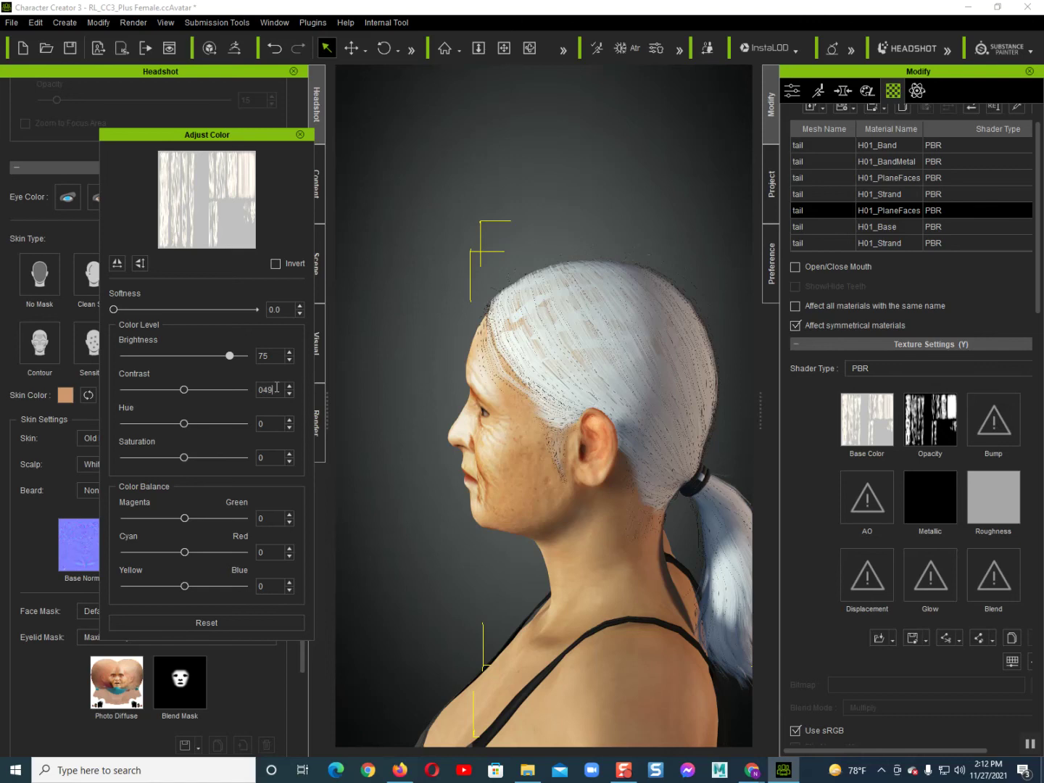
key(Return)
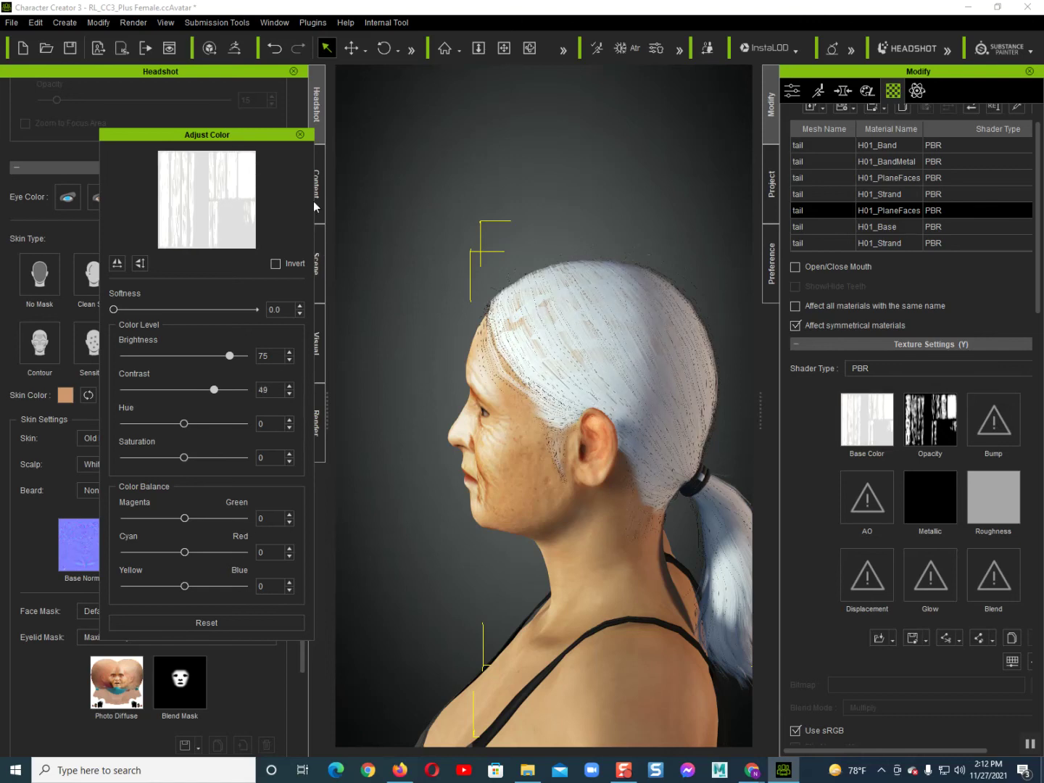
click(300, 136)
Step: Select the character's body and orbit to inspect her from behind and three-quarter view
click(484, 292)
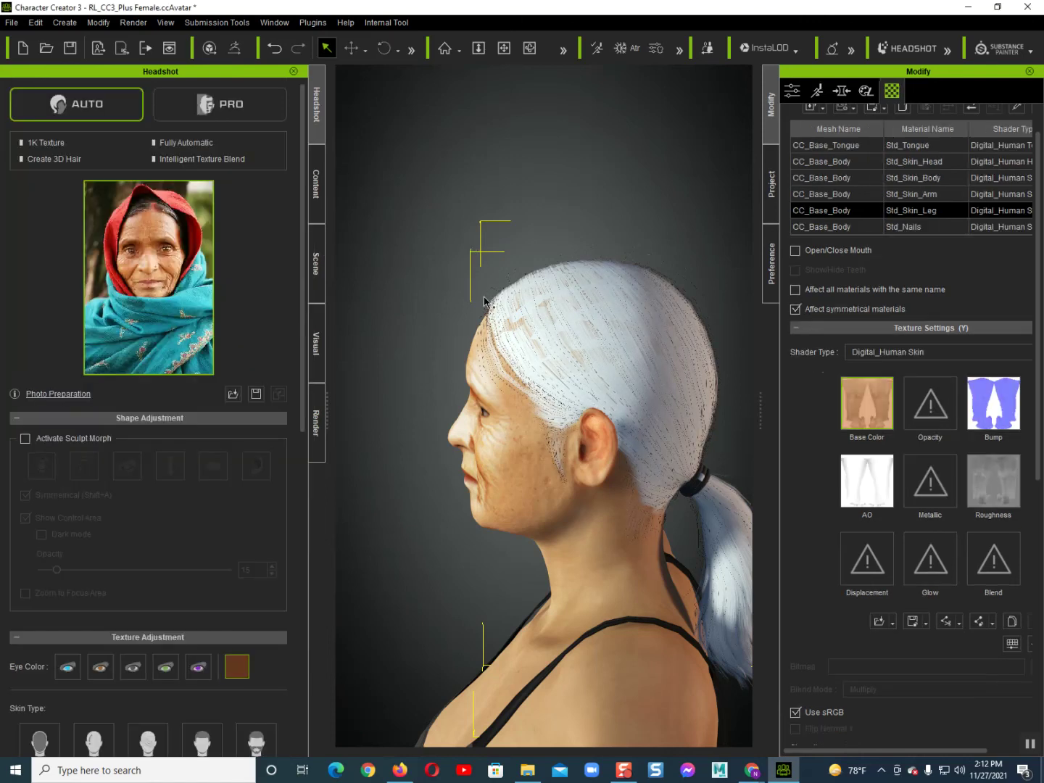
scroll(519, 373, down, 3)
mouse_move(531, 409)
right_down()
mouse_move(479, 413)
mouse_move(549, 449)
mouse_move(491, 458)
mouse_move(474, 414)
mouse_move(433, 412)
mouse_move(509, 435)
mouse_move(497, 401)
mouse_move(714, 468)
mouse_move(370, 481)
mouse_move(452, 433)
mouse_move(394, 395)
mouse_move(542, 316)
right_up()
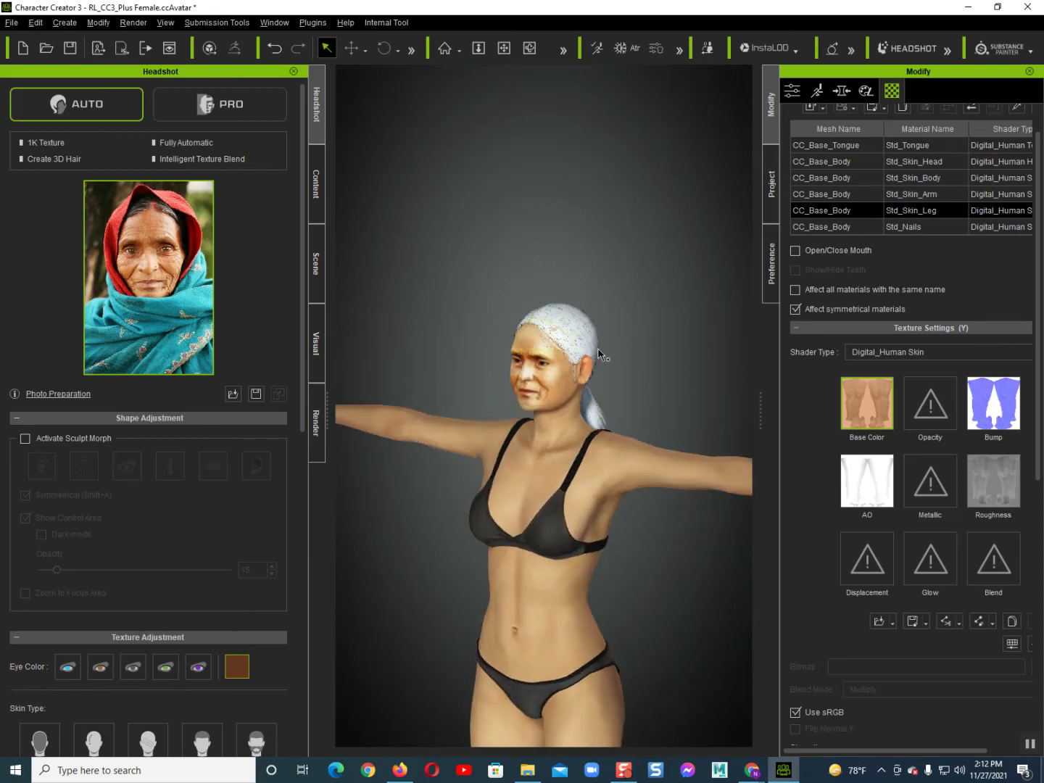
key(f)
mouse_move(548, 414)
right_down()
mouse_move(628, 391)
mouse_move(588, 361)
right_up()
Step: Zoom in on the head and select the hair so its materials join the body's in the list
scroll(587, 362, up, 2)
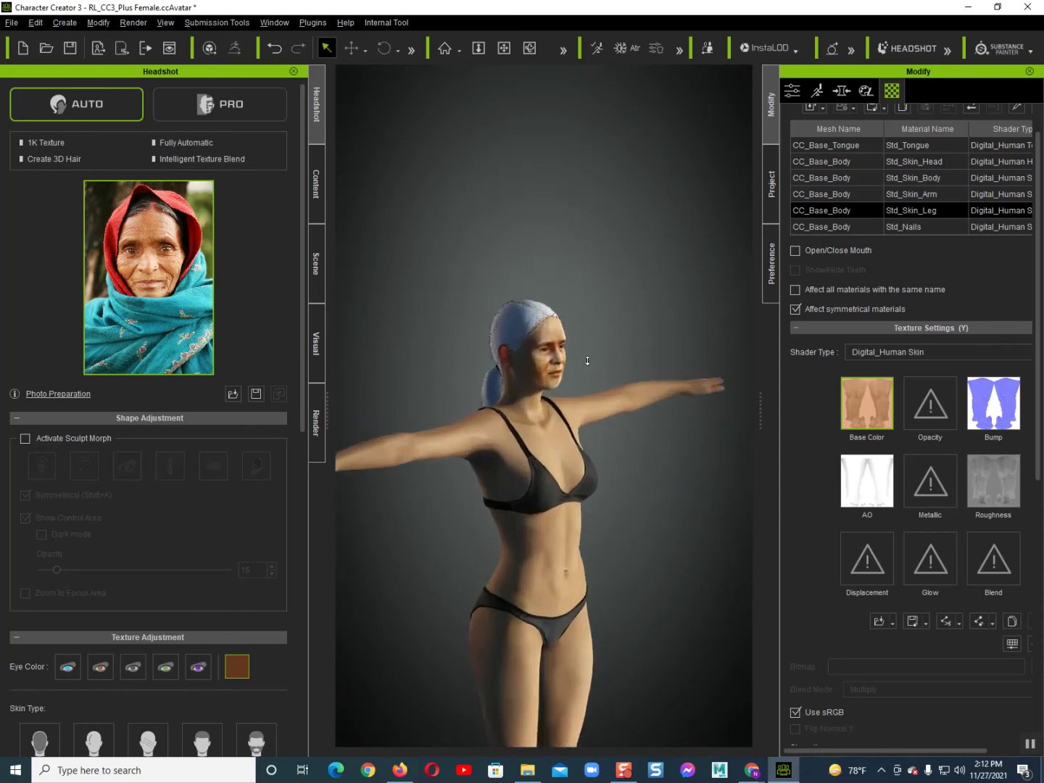
scroll(592, 367, up, 2)
scroll(593, 366, up, 1)
scroll(616, 419, up, 2)
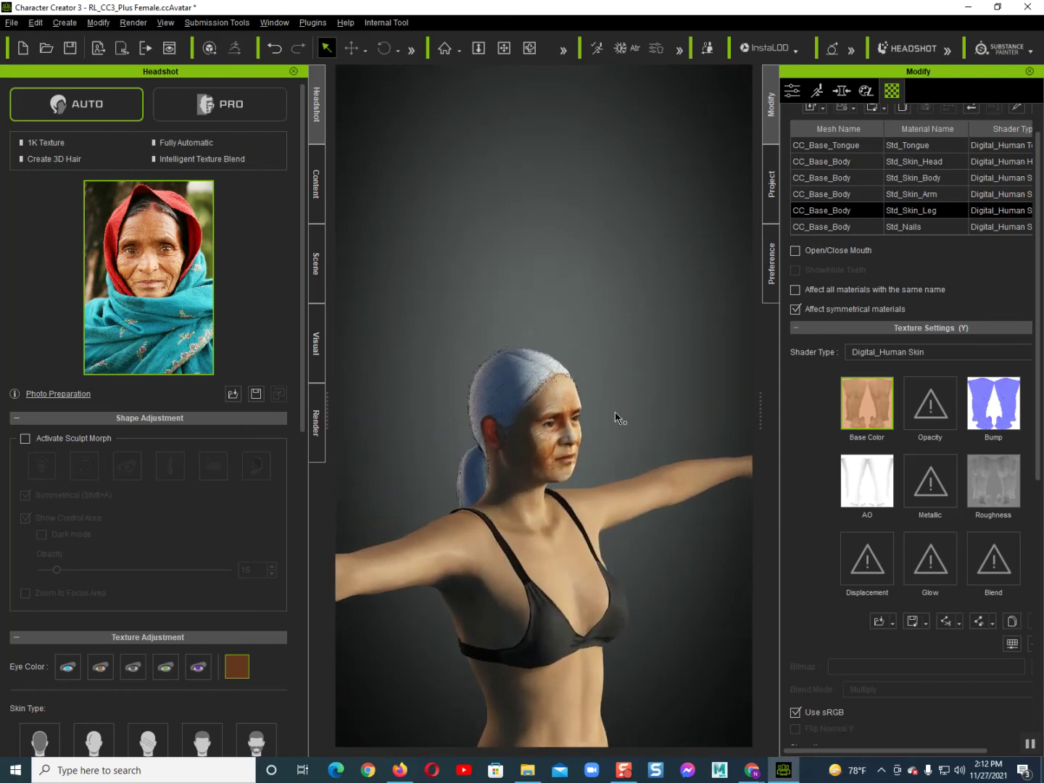
scroll(662, 465, up, 1)
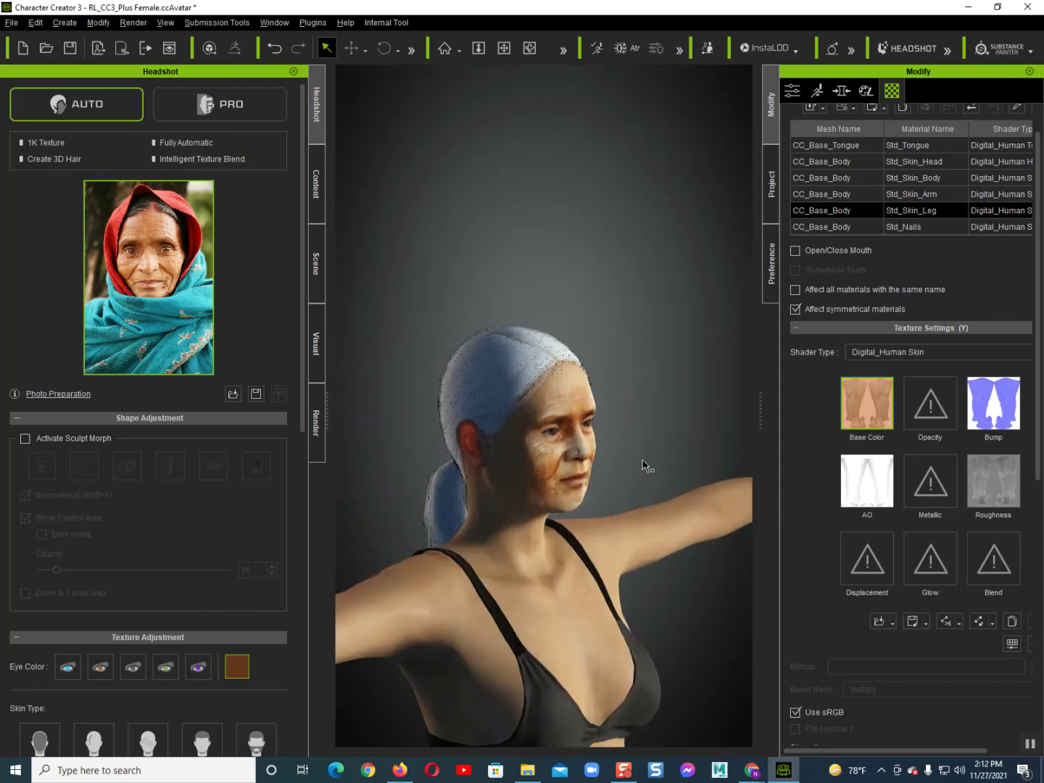
mouse_move(575, 449)
right_down()
mouse_move(562, 455)
mouse_move(591, 427)
mouse_move(612, 430)
right_up()
click(612, 429)
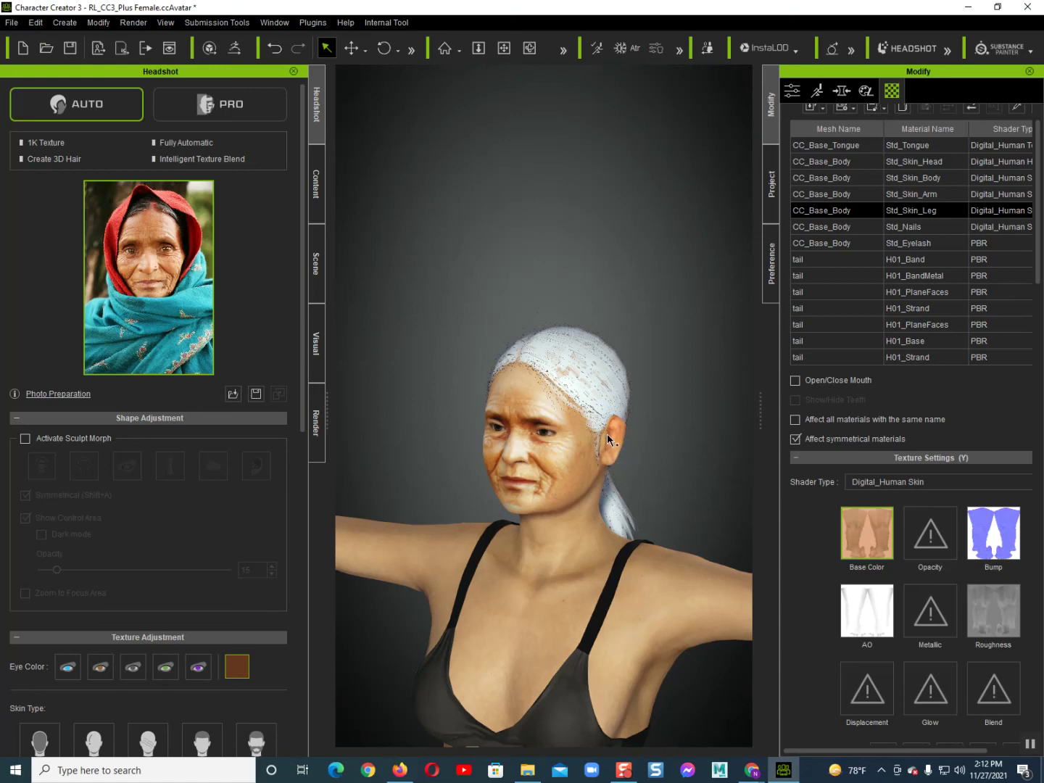
right_drag(543, 432, 599, 428)
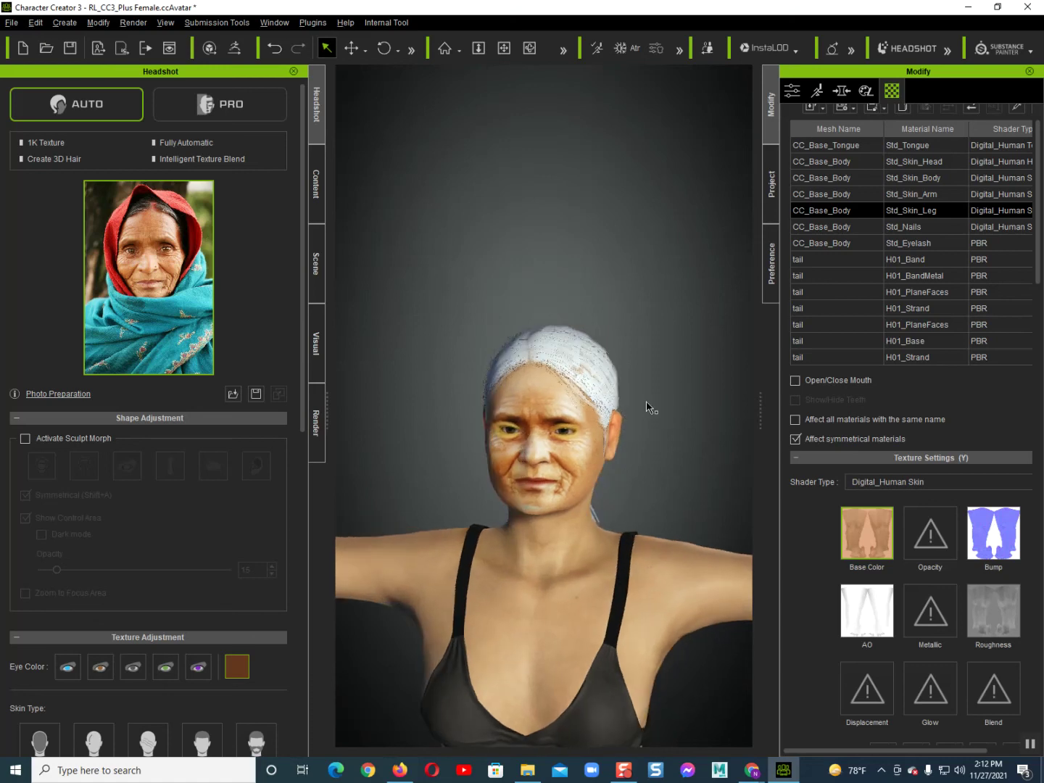
scroll(617, 417, up, 5)
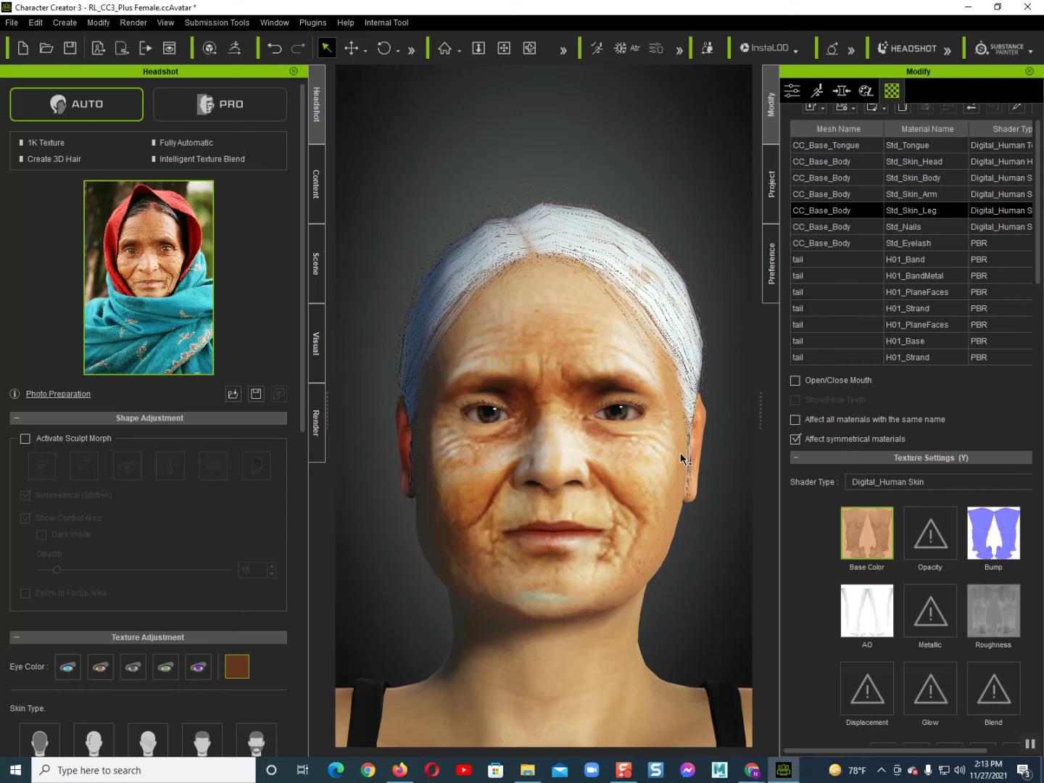
scroll(540, 455, down, 3)
mouse_move(541, 456)
right_down()
mouse_move(512, 459)
mouse_move(590, 464)
right_up()
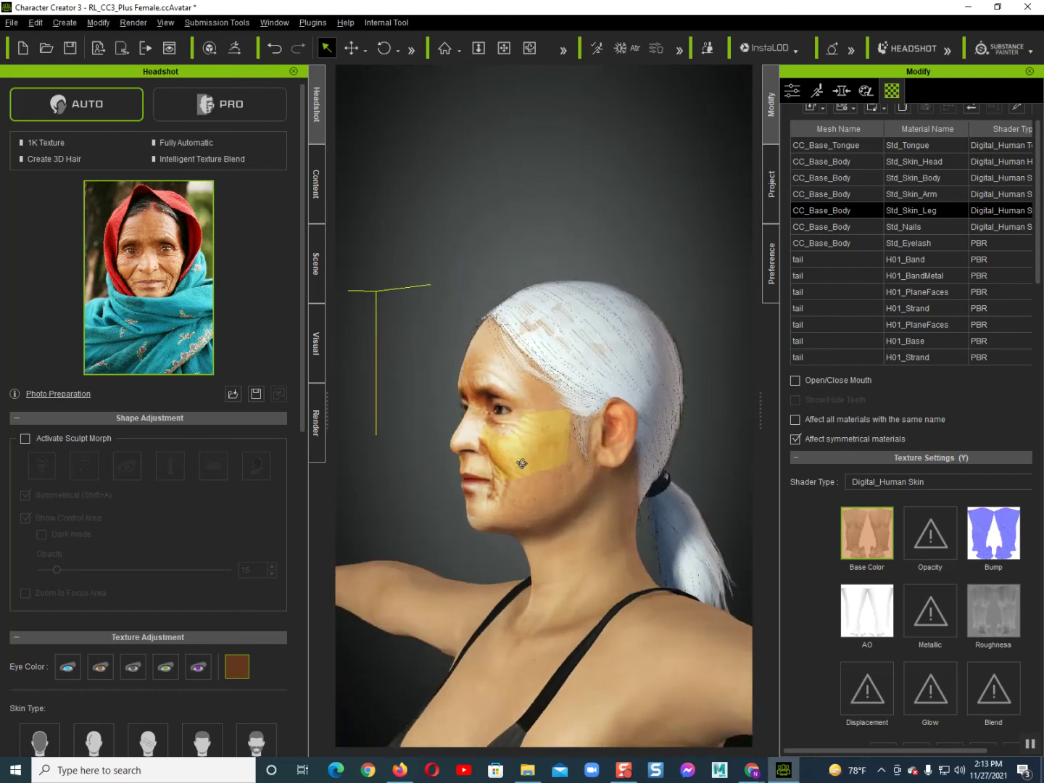
right_drag(594, 444, 605, 438)
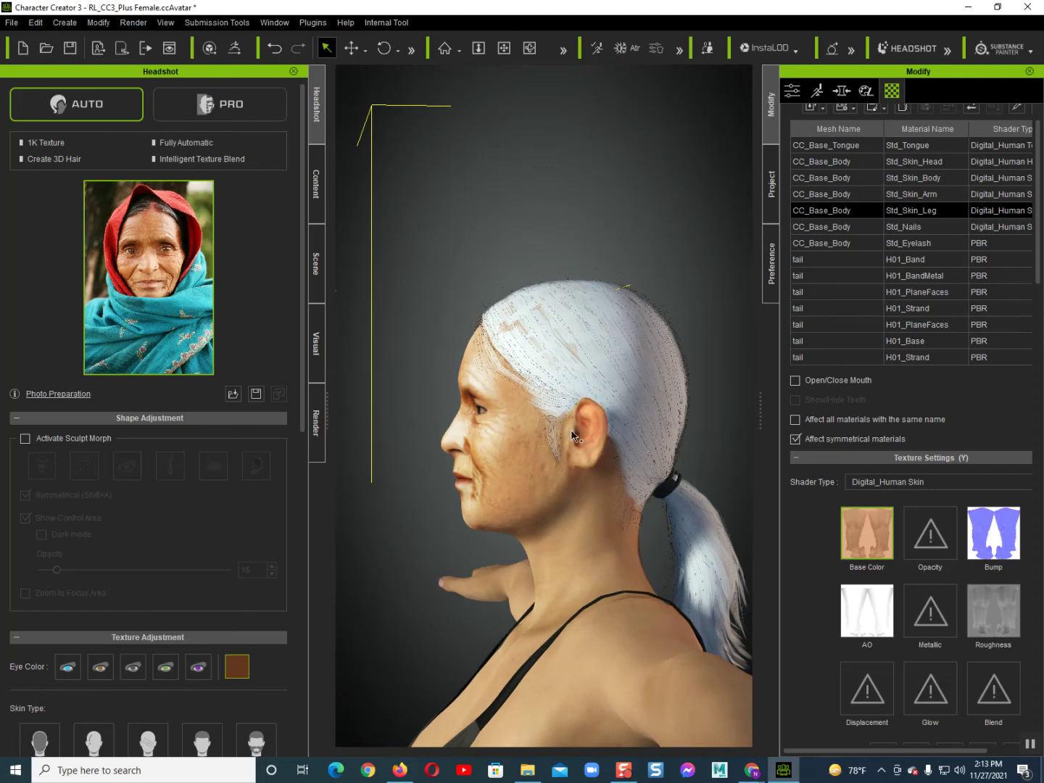
mouse_move(573, 435)
right_down()
mouse_move(500, 436)
mouse_move(645, 427)
right_up()
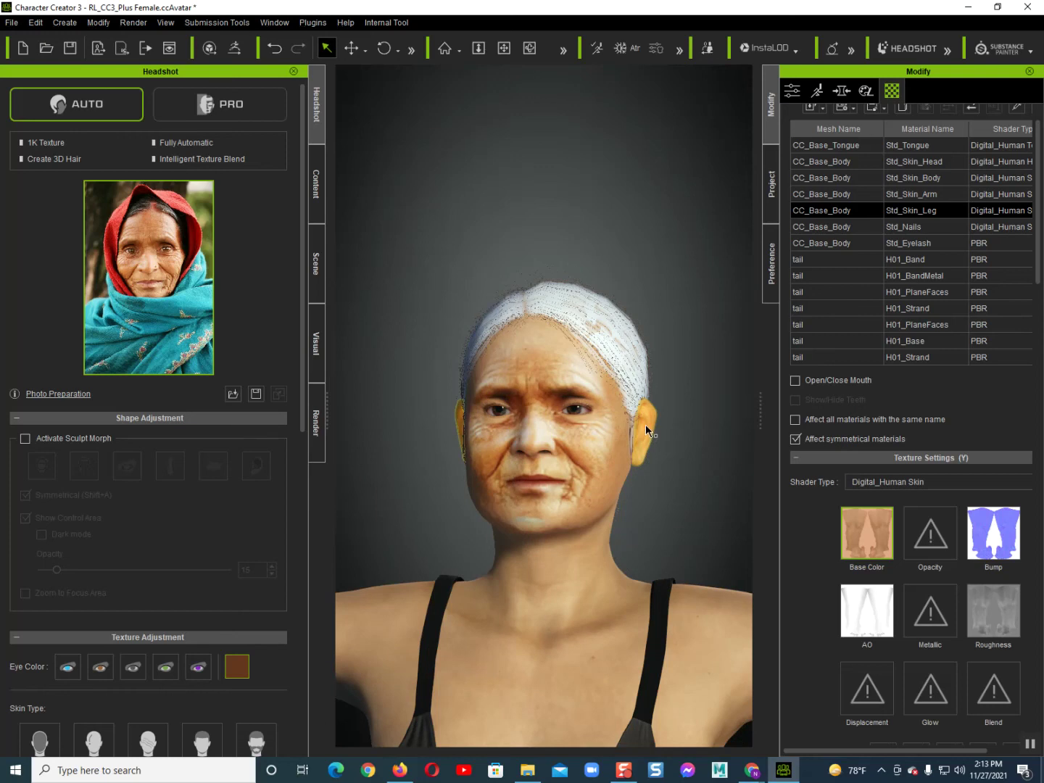
scroll(613, 427, down, 3)
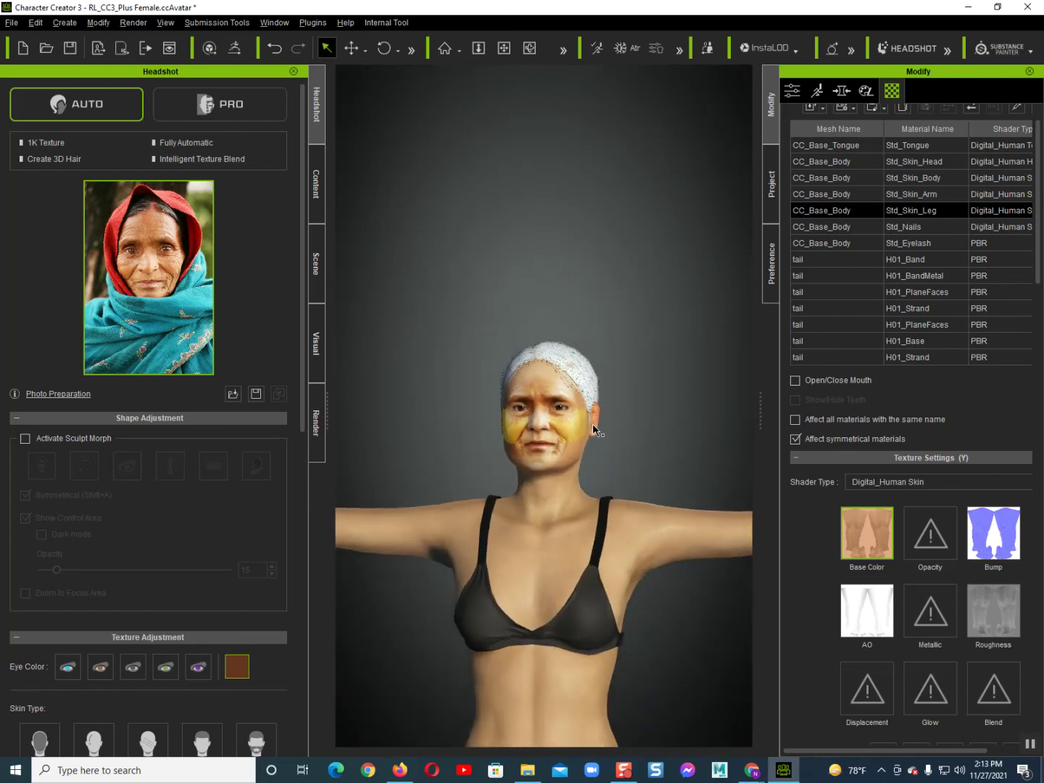
scroll(521, 455, down, 3)
mouse_move(520, 454)
right_down()
mouse_move(529, 435)
mouse_move(618, 380)
right_up()
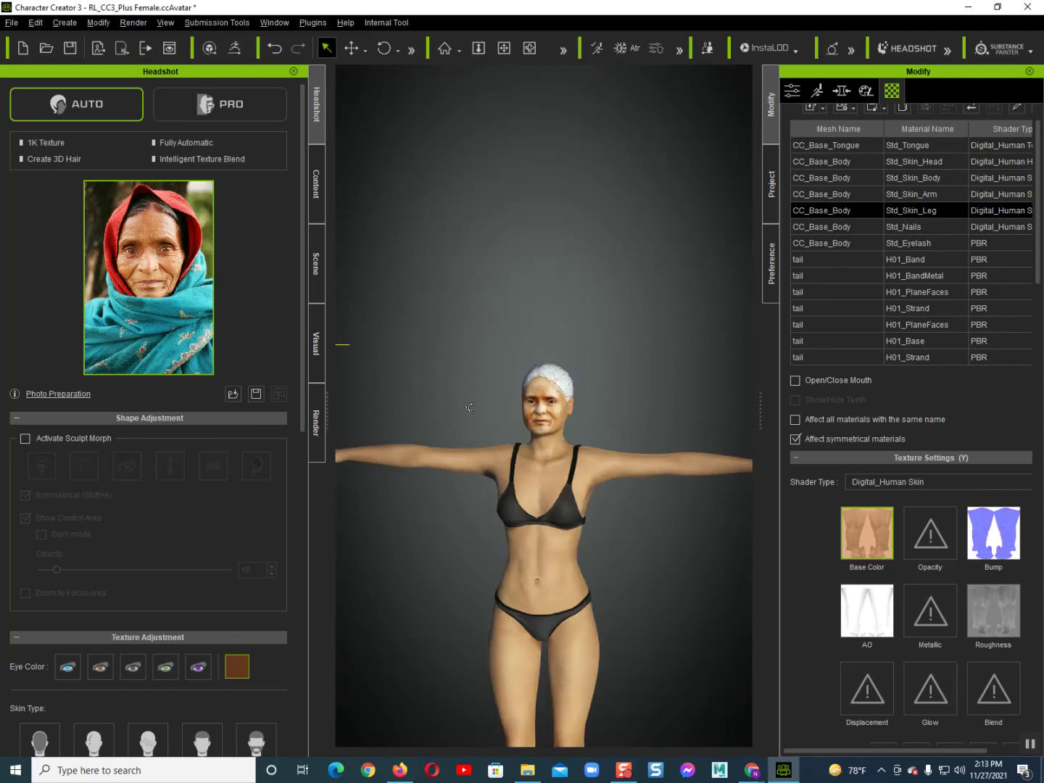
scroll(618, 382, up, 1)
scroll(616, 385, up, 2)
scroll(610, 395, up, 2)
scroll(606, 398, up, 1)
key(f)
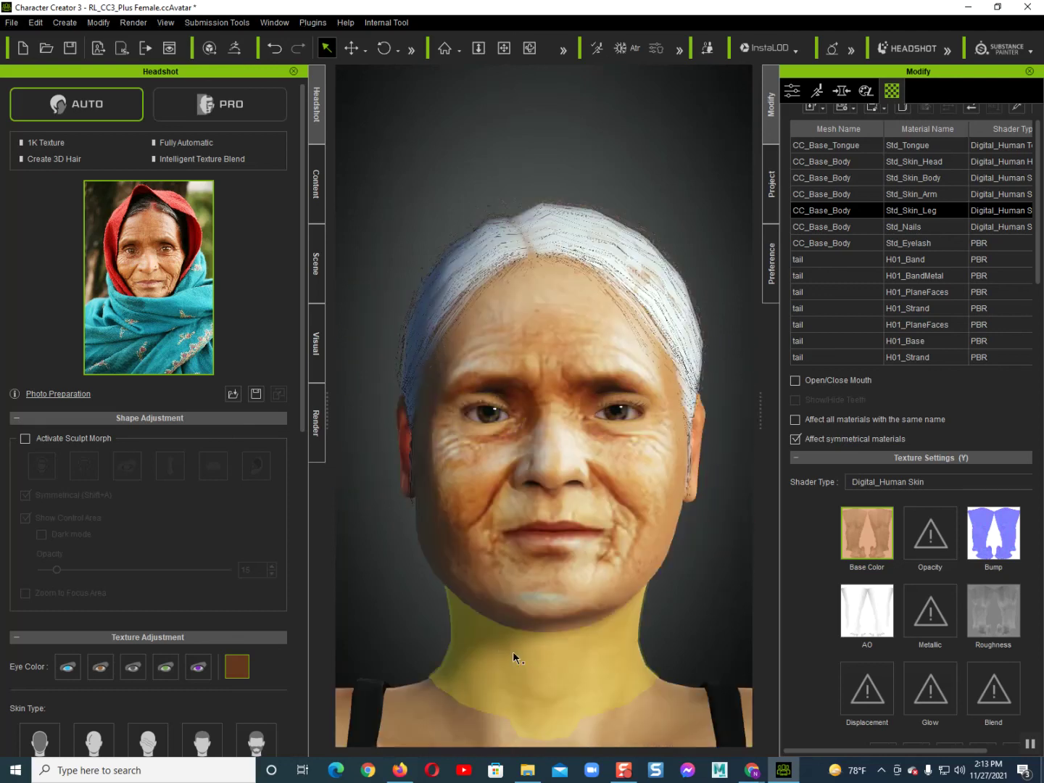
click(678, 51)
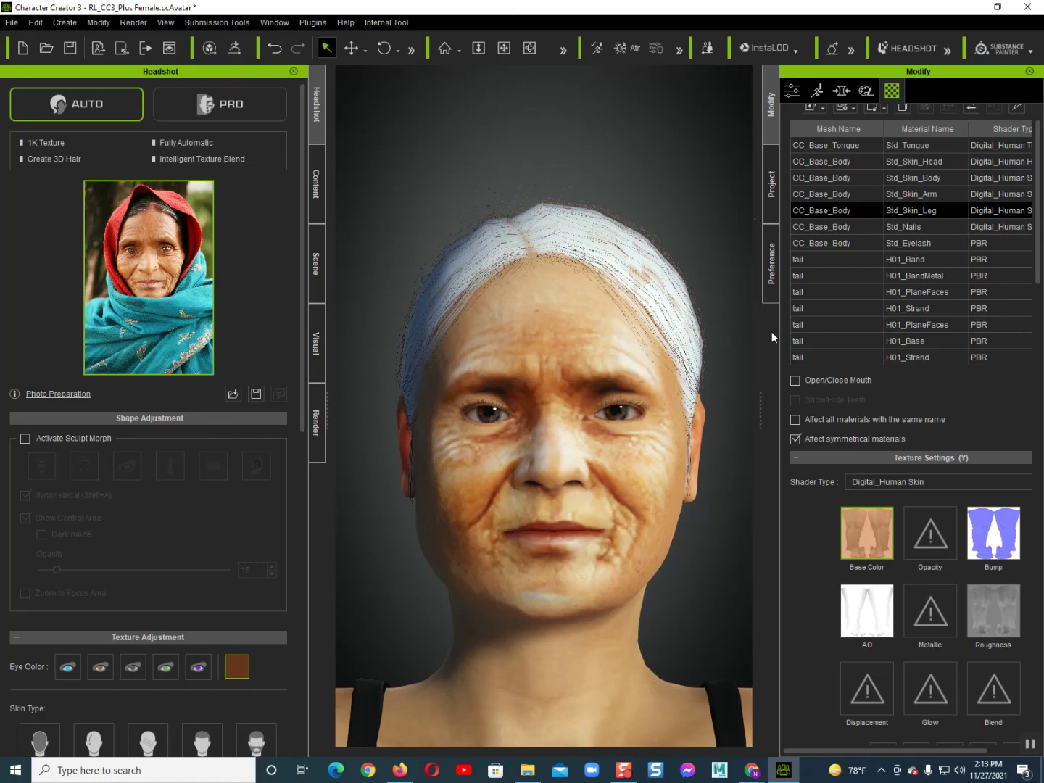
click(675, 50)
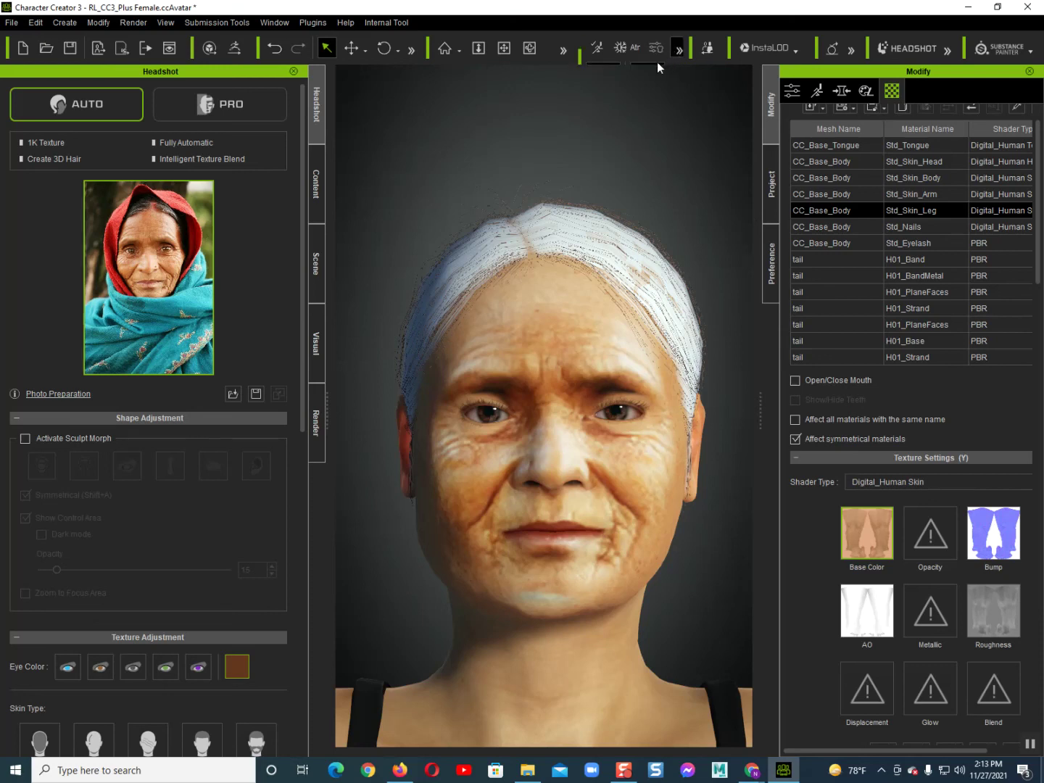